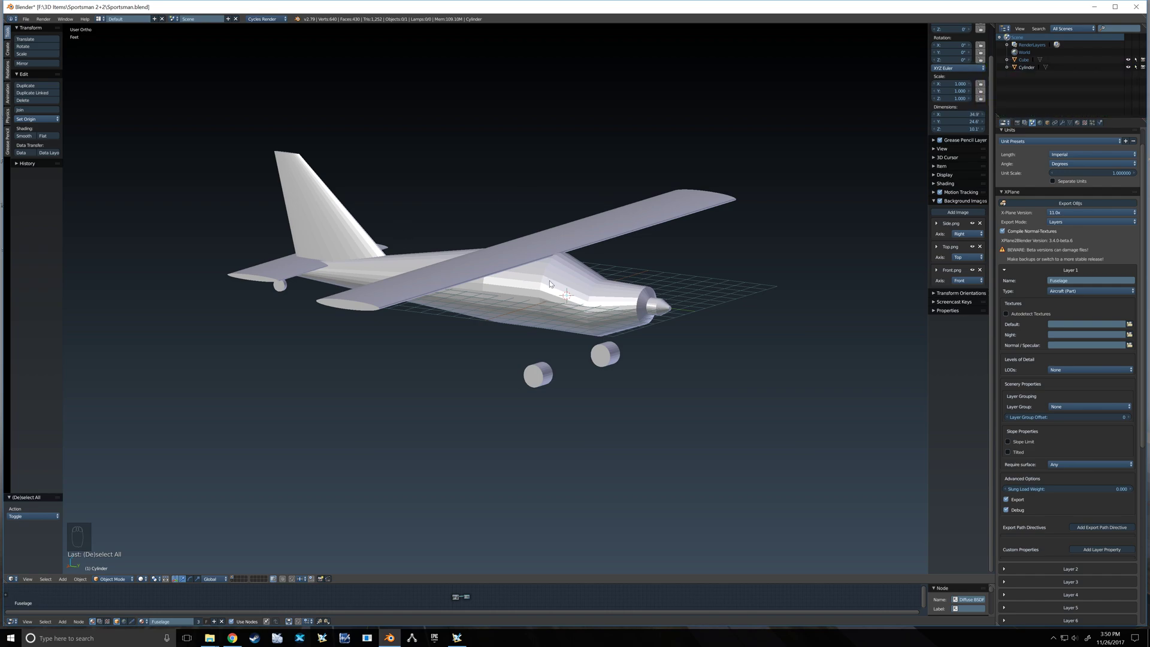
- Pan the aircraft and check it against the side blueprint in Right Ortho
{"action": "middle_click_drag", "start_coordinate": [544, 283], "coordinate": [560, 283]}
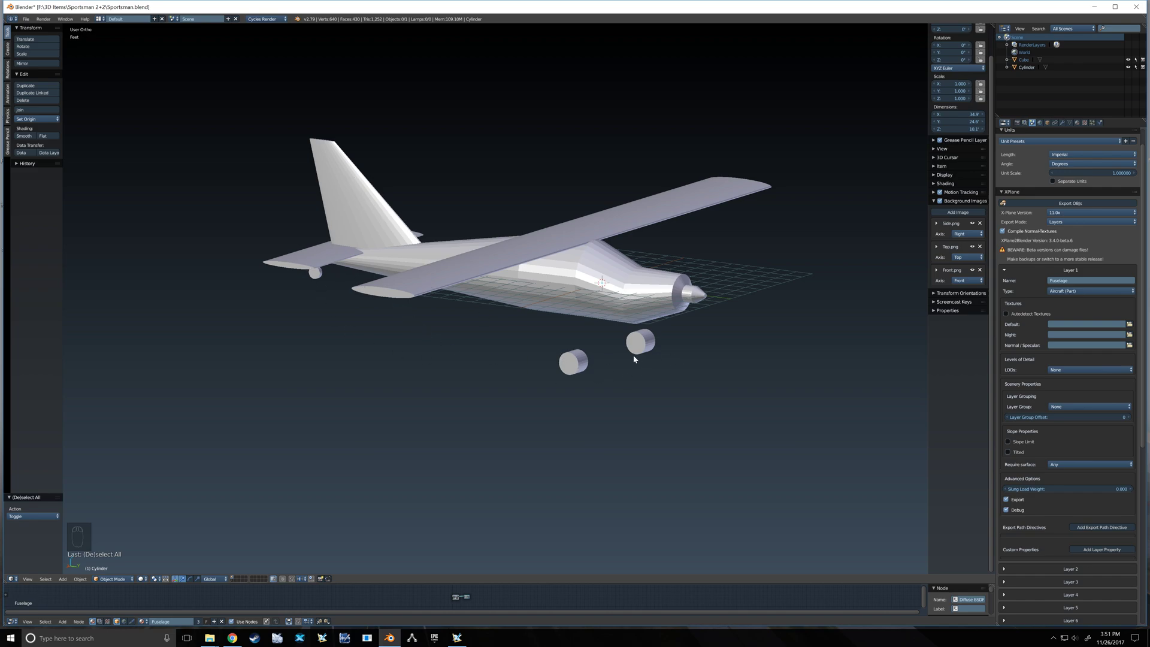
{"action": "middle_click_drag", "start_coordinate": [621, 337], "coordinate": [574, 342], "text": "shift"}
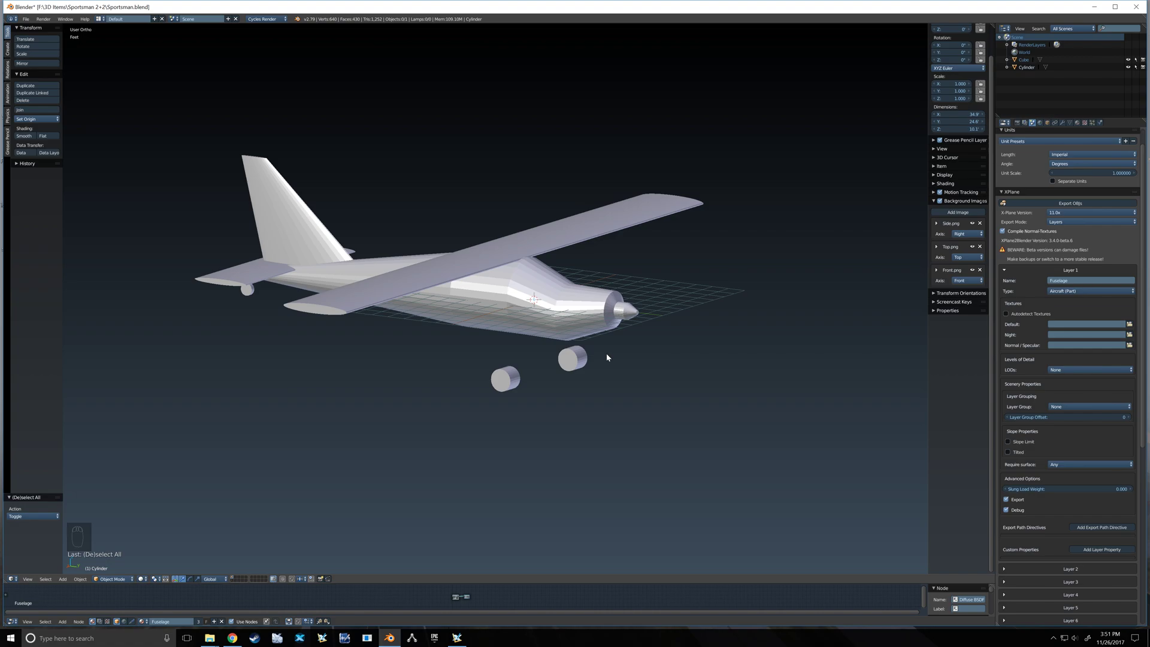
{"action": "middle_click_drag", "start_coordinate": [549, 356], "coordinate": [600, 362], "text": "shift"}
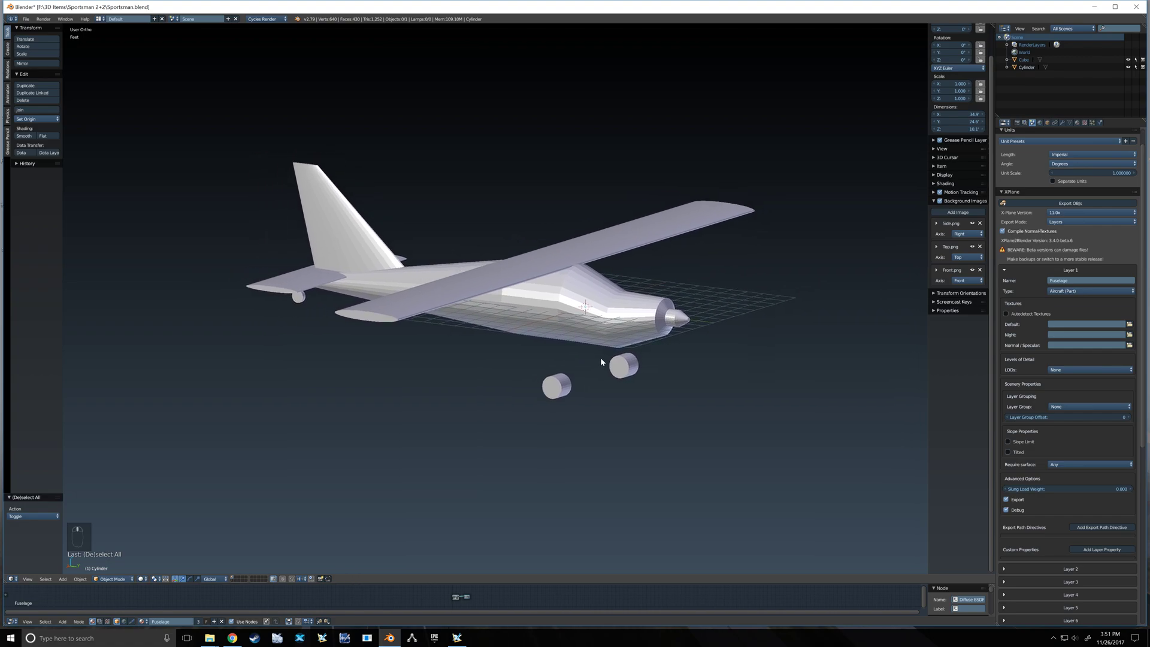
{"action": "key", "text": "KP_3"}
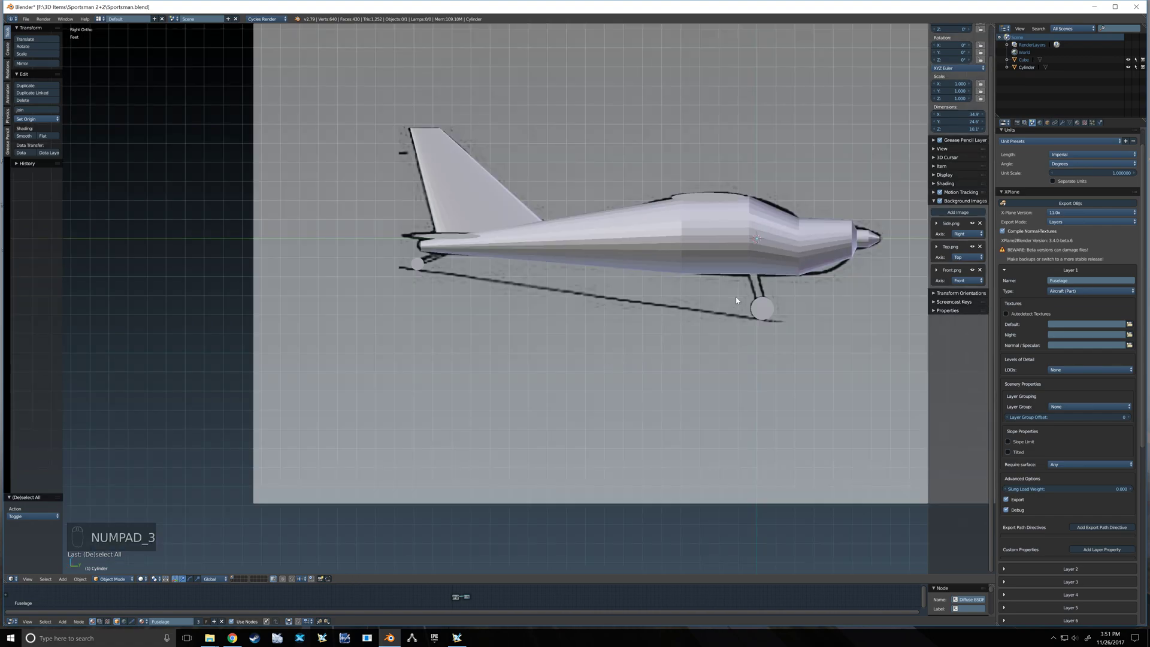
{"action": "middle_click_drag", "start_coordinate": [736, 300], "coordinate": [618, 322], "text": "shift"}
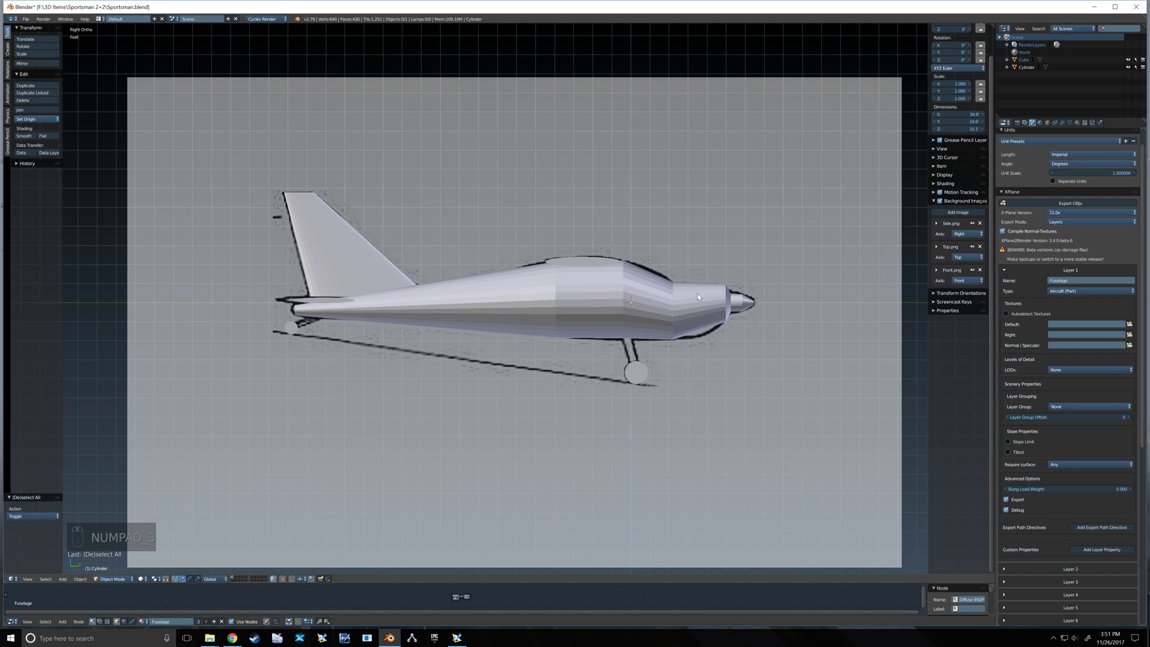
- Compare the model with the top blueprint, then with the front blueprint
{"action": "key", "text": "KP_7"}
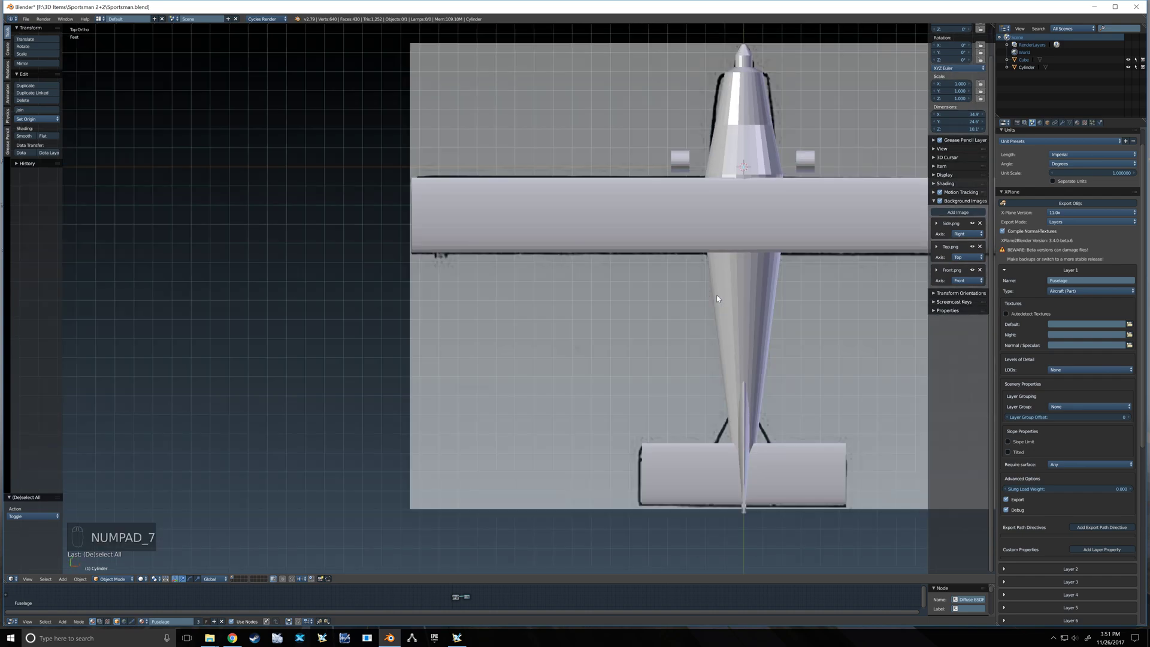
{"action": "middle_click_drag", "start_coordinate": [783, 316], "coordinate": [612, 348], "text": "shift"}
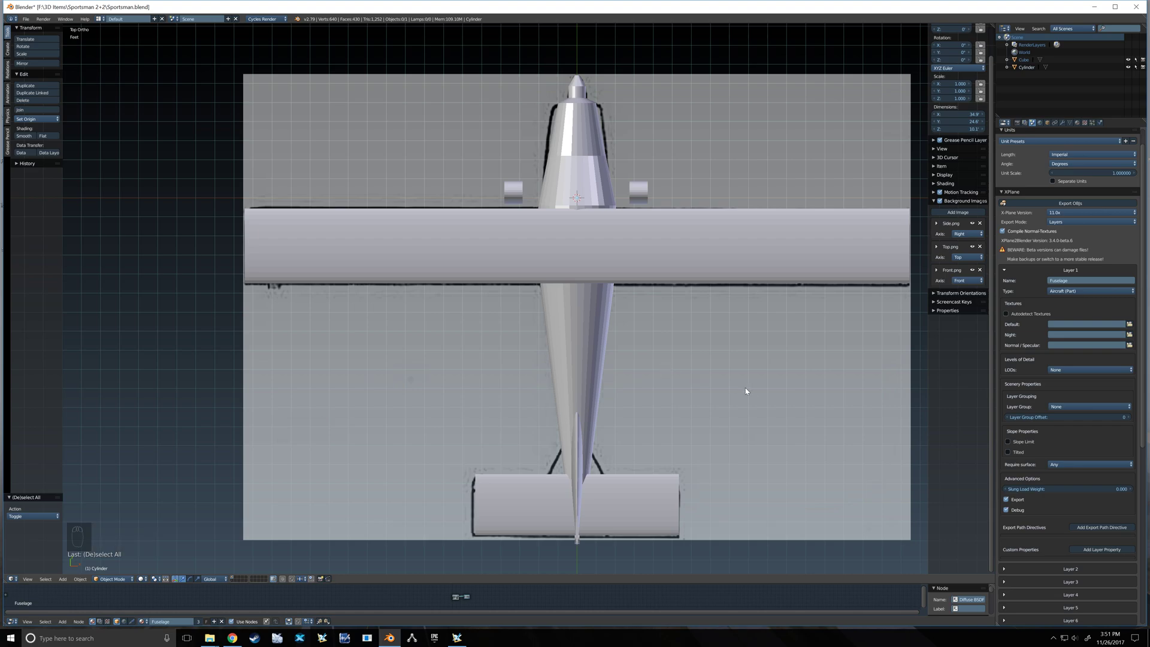
{"action": "middle_click_drag", "start_coordinate": [746, 391], "coordinate": [682, 314]}
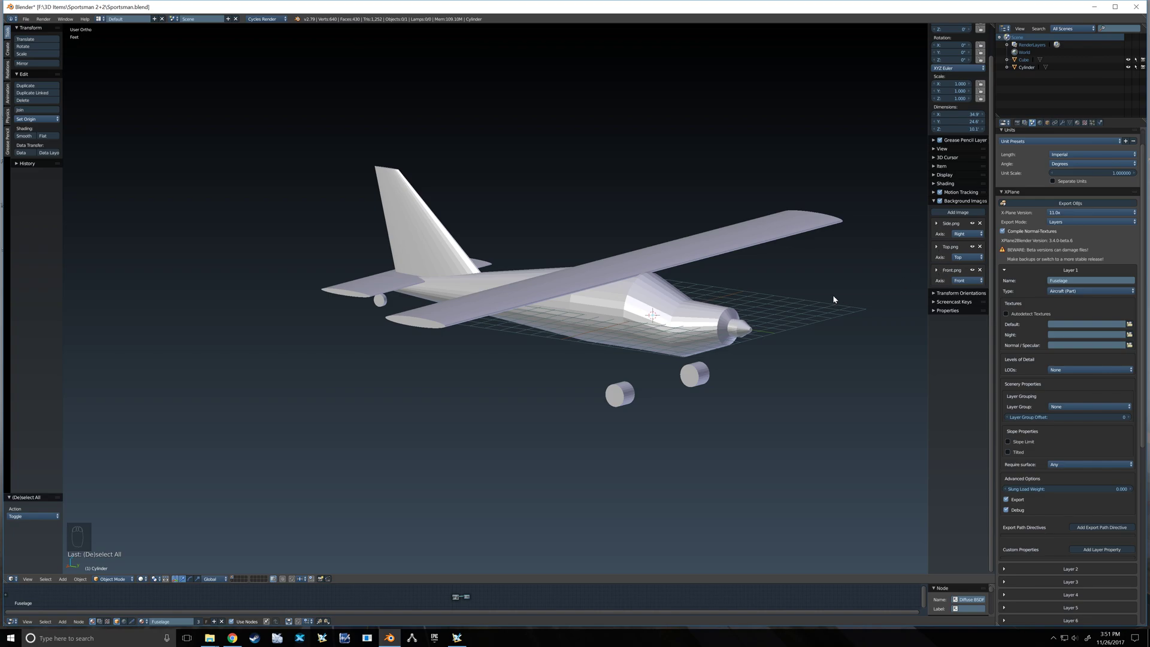
{"action": "key", "text": "KP_1"}
{"action": "scroll", "coordinate": [832, 295], "scroll_direction": "up", "scroll_amount": 1}
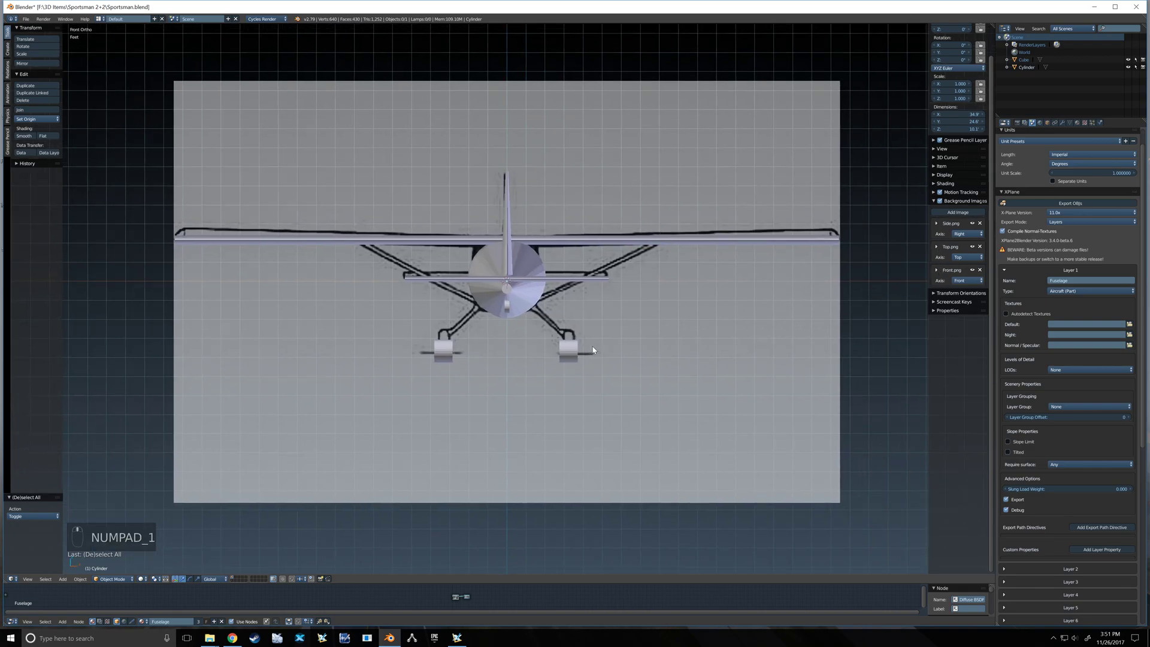
{"action": "scroll", "coordinate": [478, 288], "scroll_direction": "down", "scroll_amount": 1}
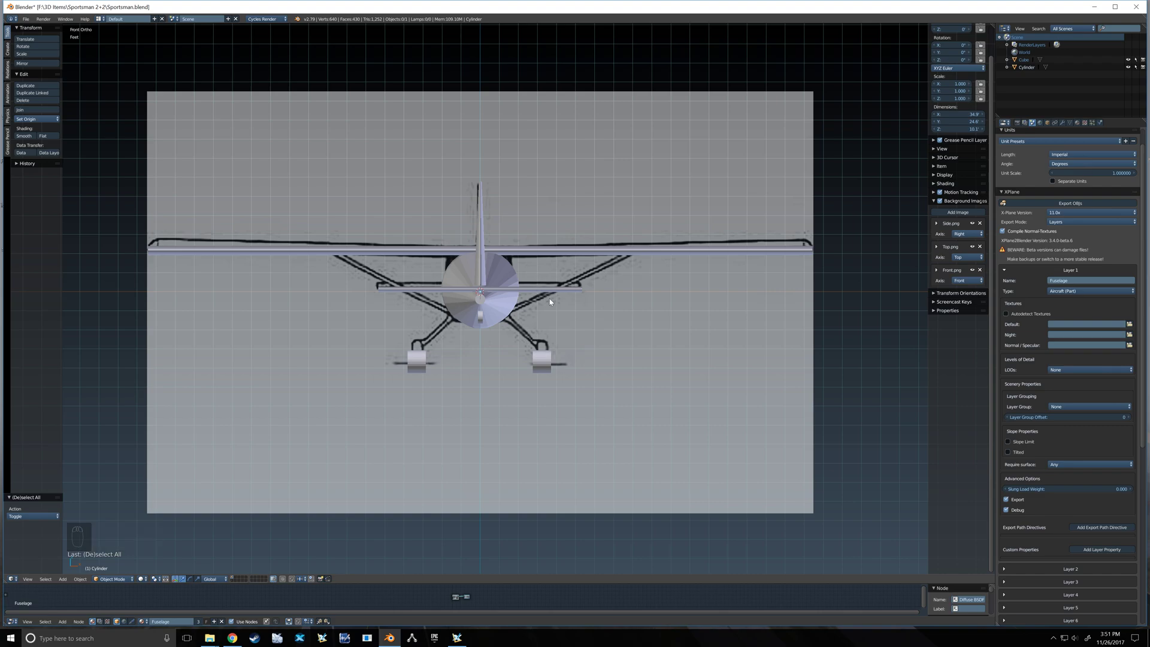
- Recheck the side view, then centre the top view over the Top.png blueprint
{"action": "key", "text": "KP_3"}
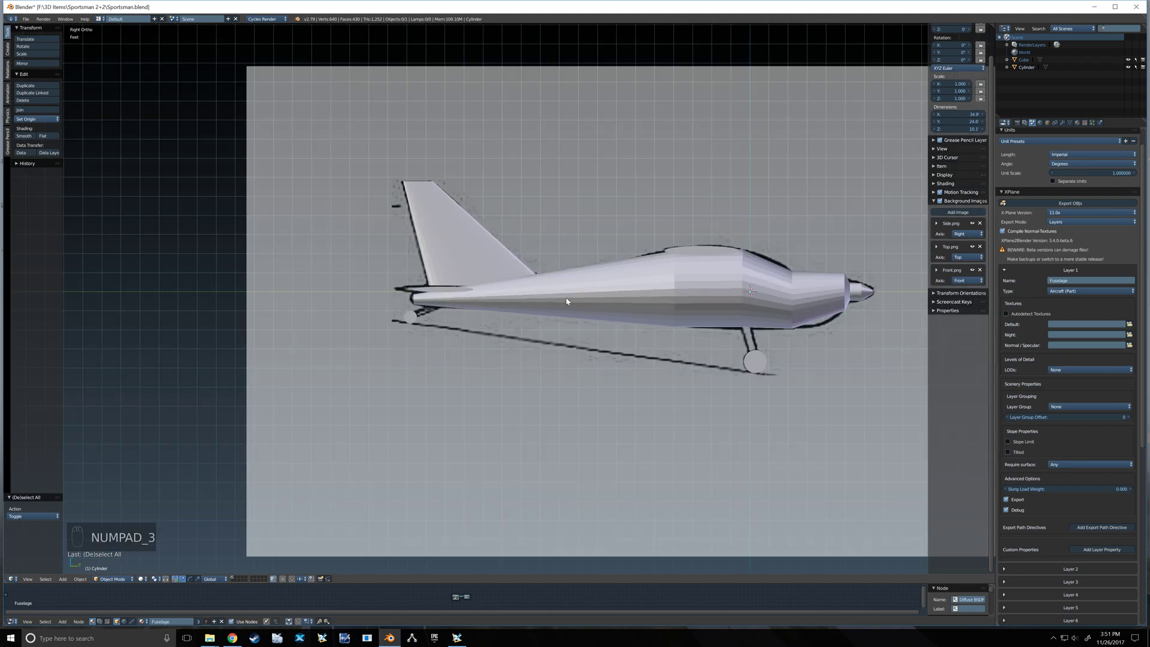
{"action": "key", "text": "KP_7"}
{"action": "middle_click_drag", "start_coordinate": [570, 301], "coordinate": [619, 297], "text": "shift"}
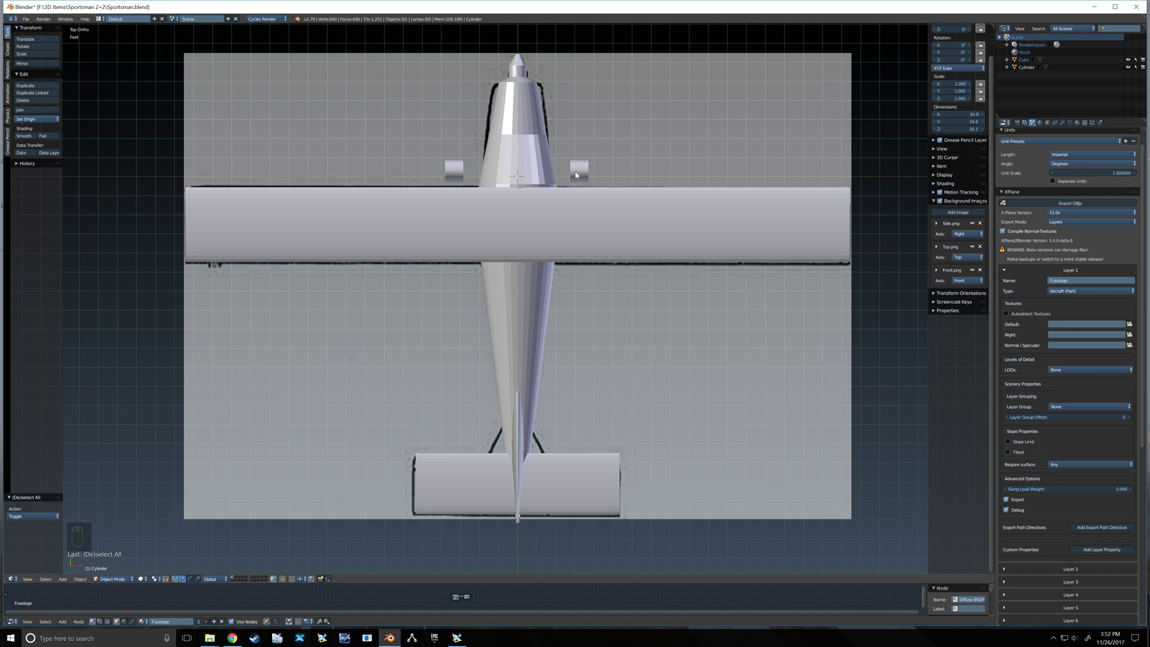
- Orbit from the right side view into a centred three-quarter view, then bring Plane Maker forward
{"action": "key", "text": "KP_3"}
{"action": "middle_click_drag", "start_coordinate": [581, 178], "coordinate": [503, 131], "text": "shift"}
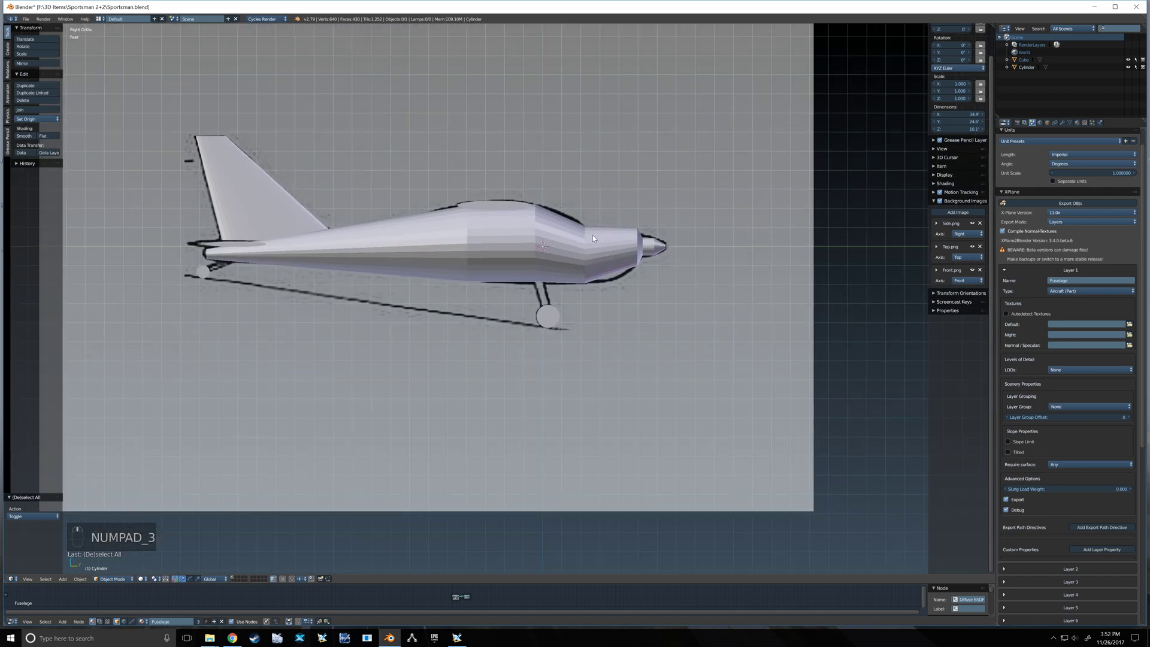
{"action": "middle_click_drag", "start_coordinate": [569, 246], "coordinate": [626, 263]}
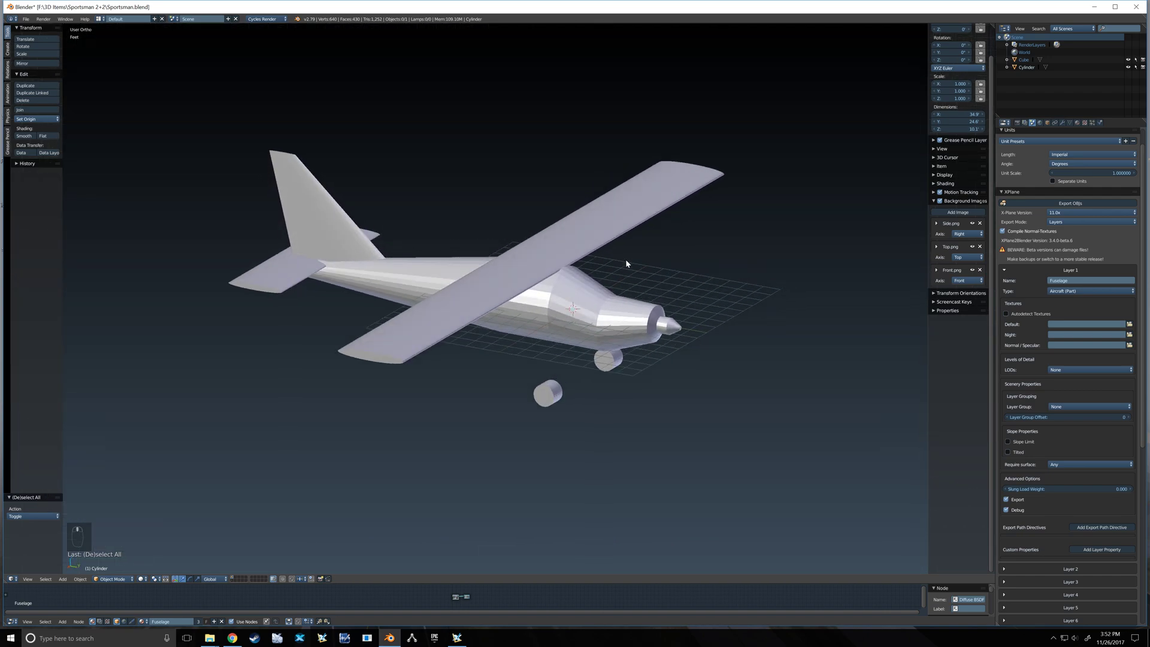
{"action": "middle_click_drag", "start_coordinate": [542, 285], "coordinate": [569, 266], "text": "shift"}
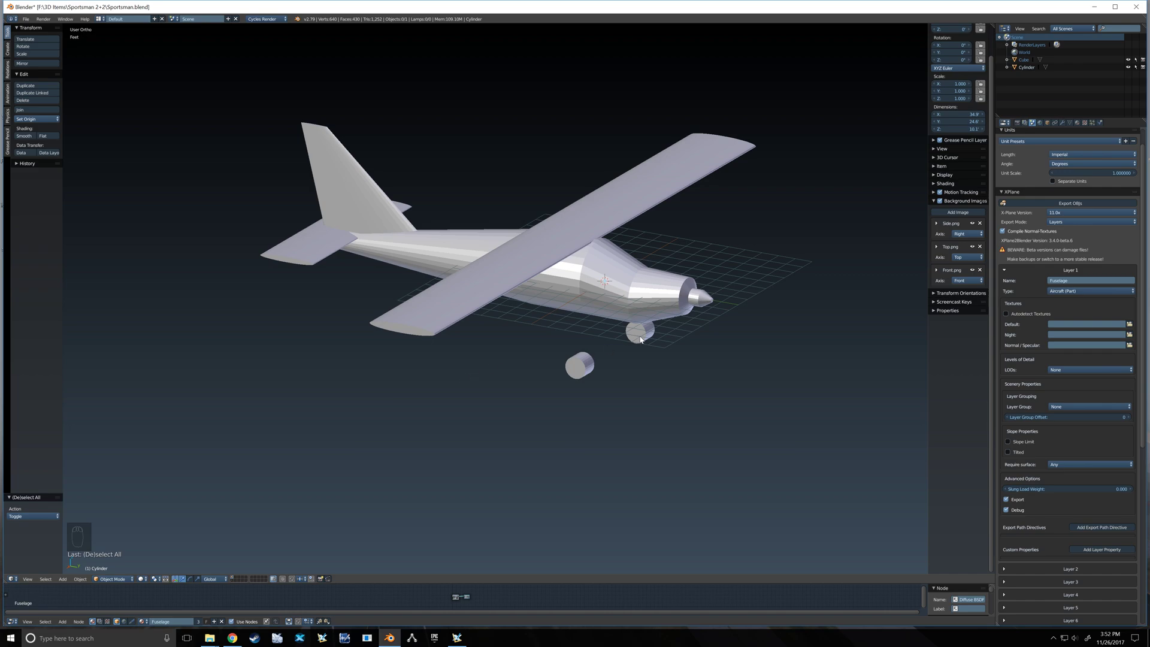
{"action": "left_click", "coordinate": [459, 639]}
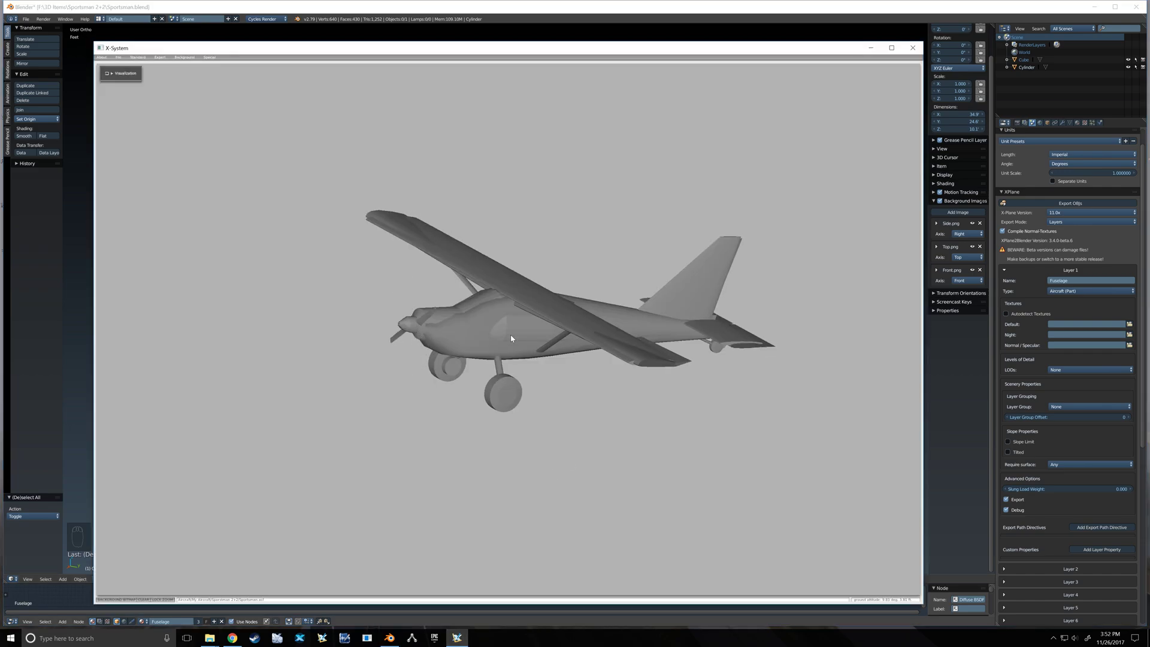
- Raise the X-System preview window slightly and open the expert options list
{"action": "left_click_drag", "start_coordinate": [484, 48], "coordinate": [477, 33]}
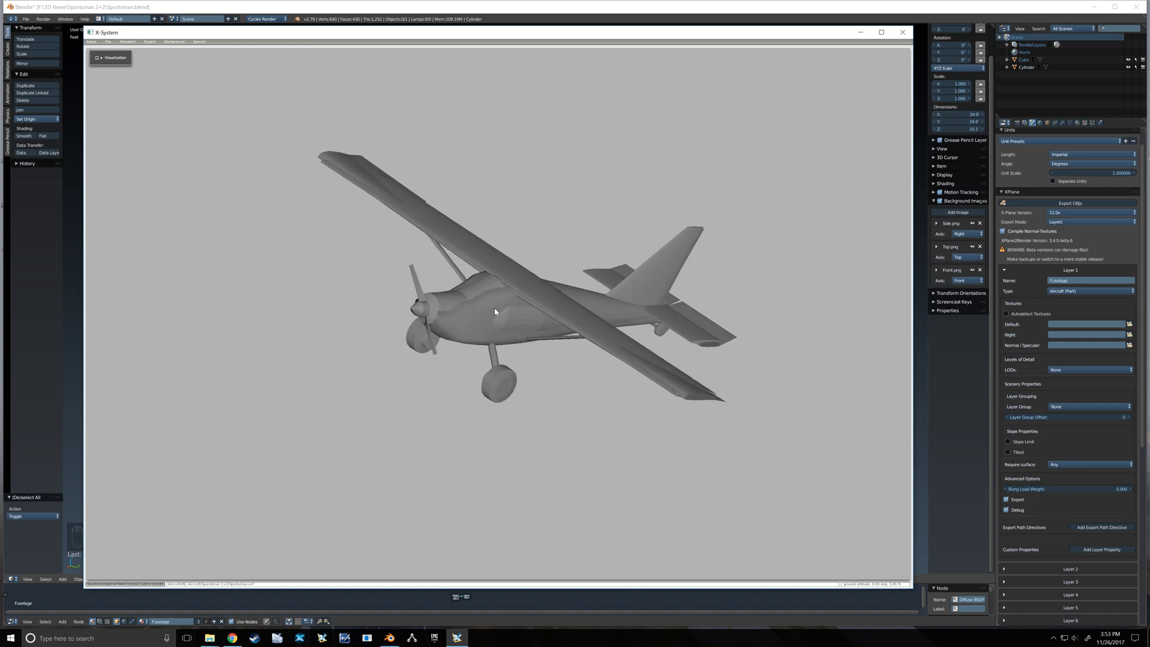
{"action": "left_click", "coordinate": [153, 42]}
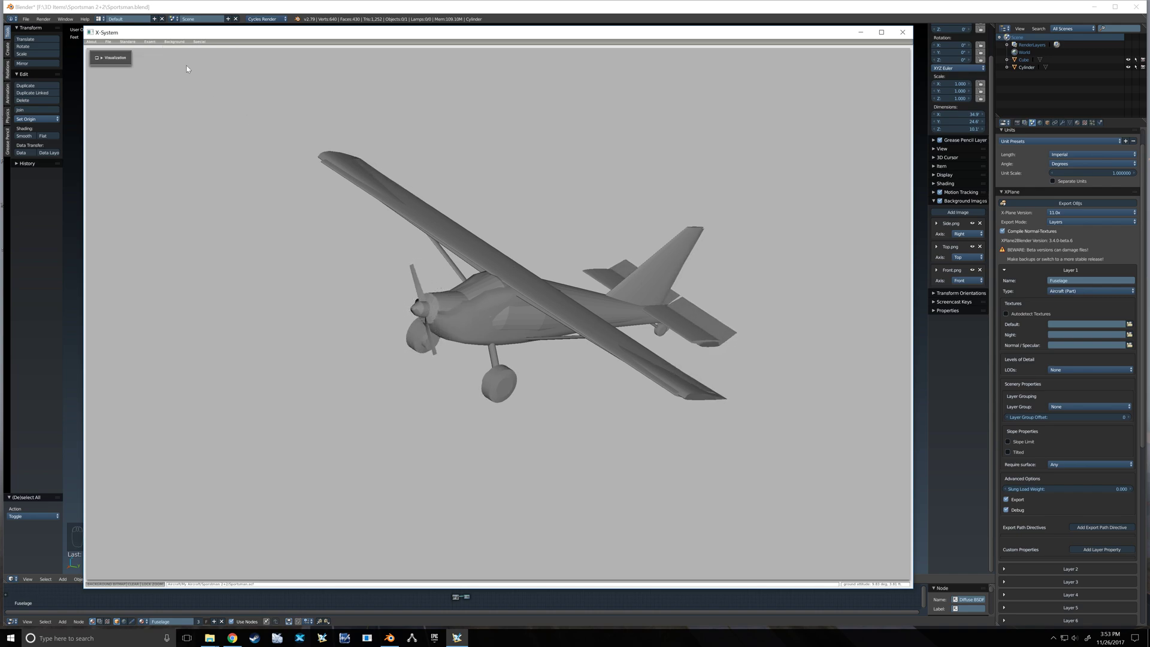
- In Part Visibility, hide LEFT WING 1, RIGT WING 1 and the left horizontal stabilizer, inspecting the preview
{"action": "left_click", "coordinate": [150, 42]}
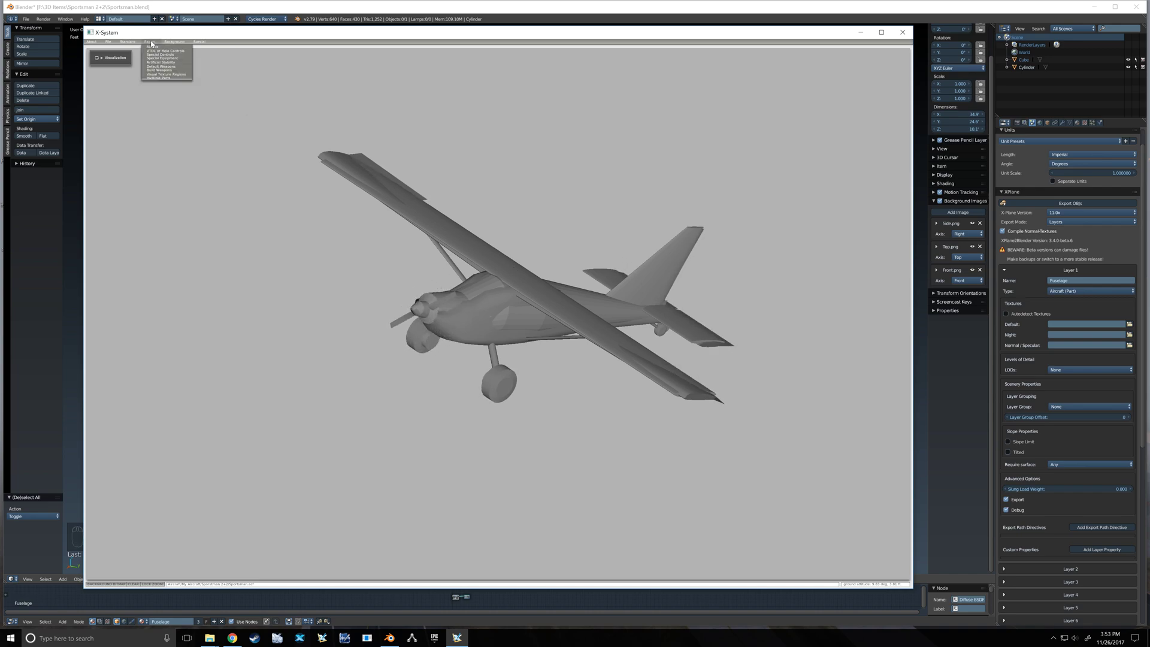
{"action": "left_click", "coordinate": [159, 78]}
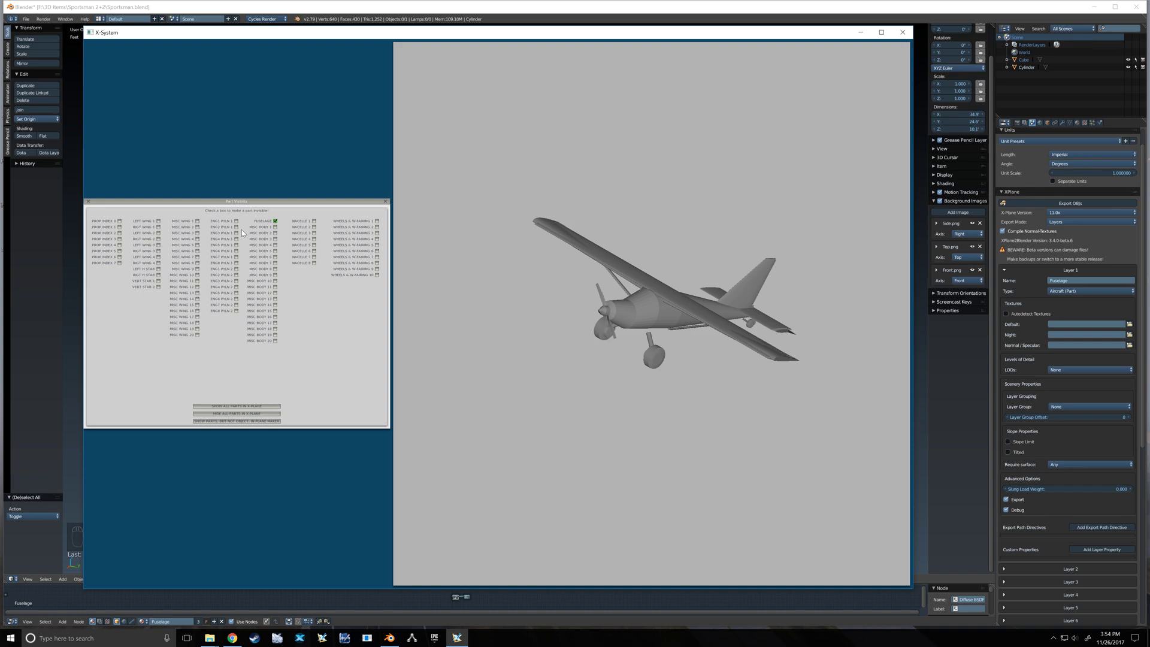
{"action": "left_click", "coordinate": [158, 221]}
{"action": "left_click", "coordinate": [158, 228]}
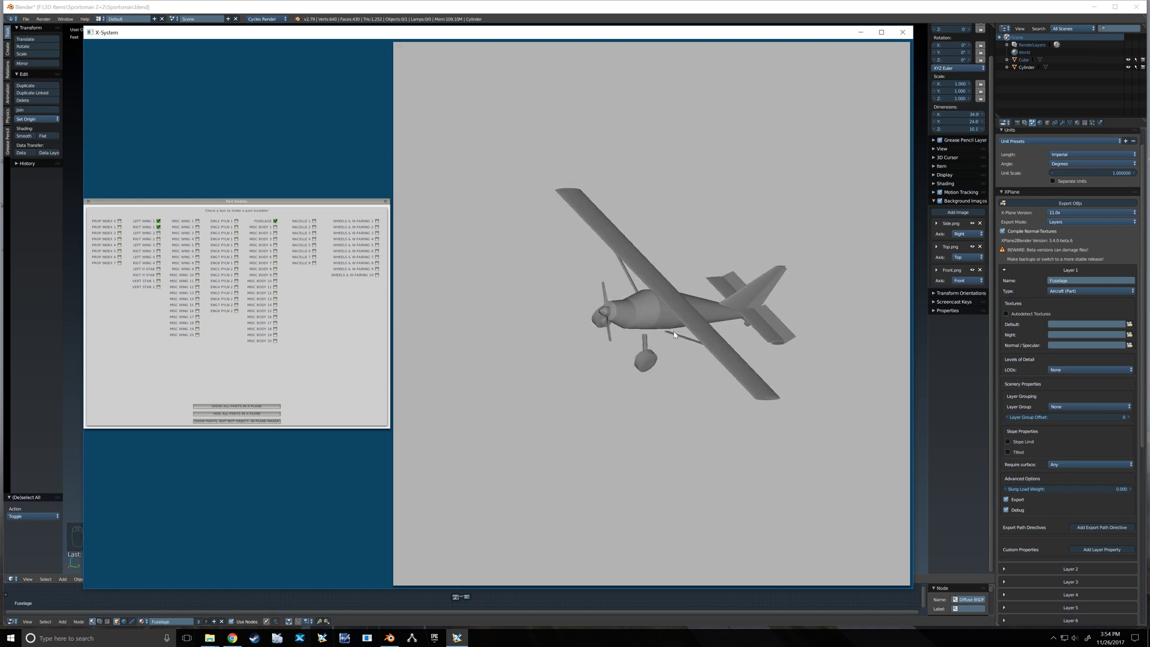
{"action": "mouse_move", "coordinate": [675, 335]}
{"action": "left_mouse_down"}
{"action": "mouse_move", "coordinate": [688, 341]}
{"action": "mouse_move", "coordinate": [671, 318]}
{"action": "left_mouse_up"}
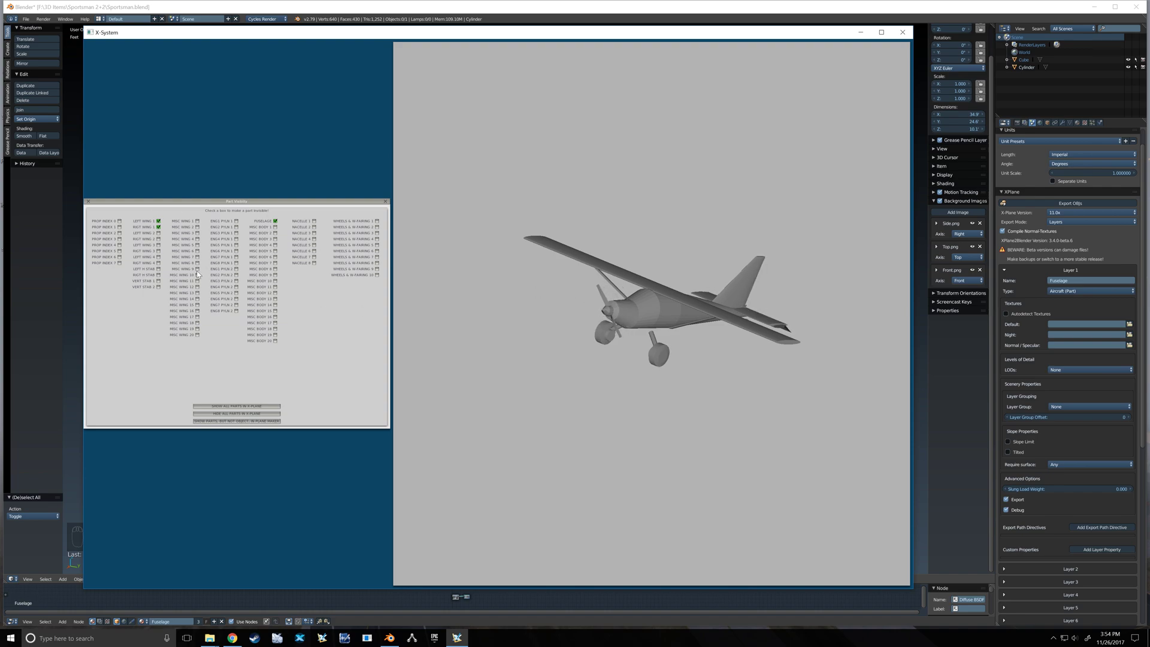
{"action": "left_click", "coordinate": [158, 270]}
{"action": "left_click_drag", "start_coordinate": [620, 298], "coordinate": [709, 309]}
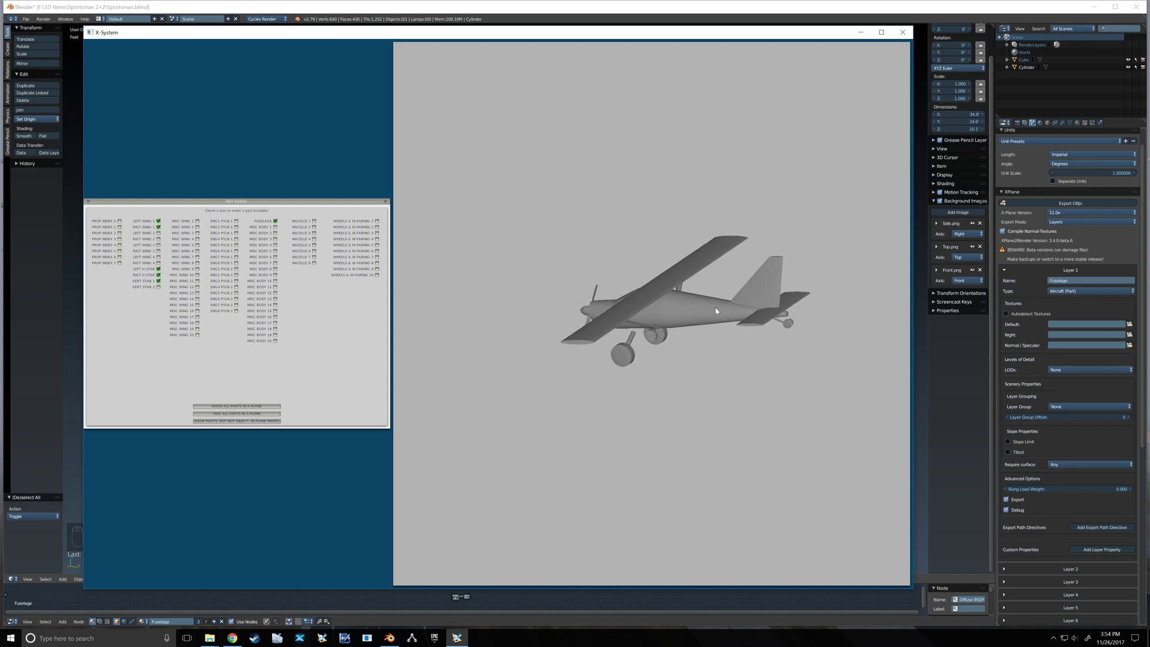
{"action": "key", "text": "Left"}
{"action": "left_click_drag", "start_coordinate": [716, 311], "coordinate": [658, 312]}
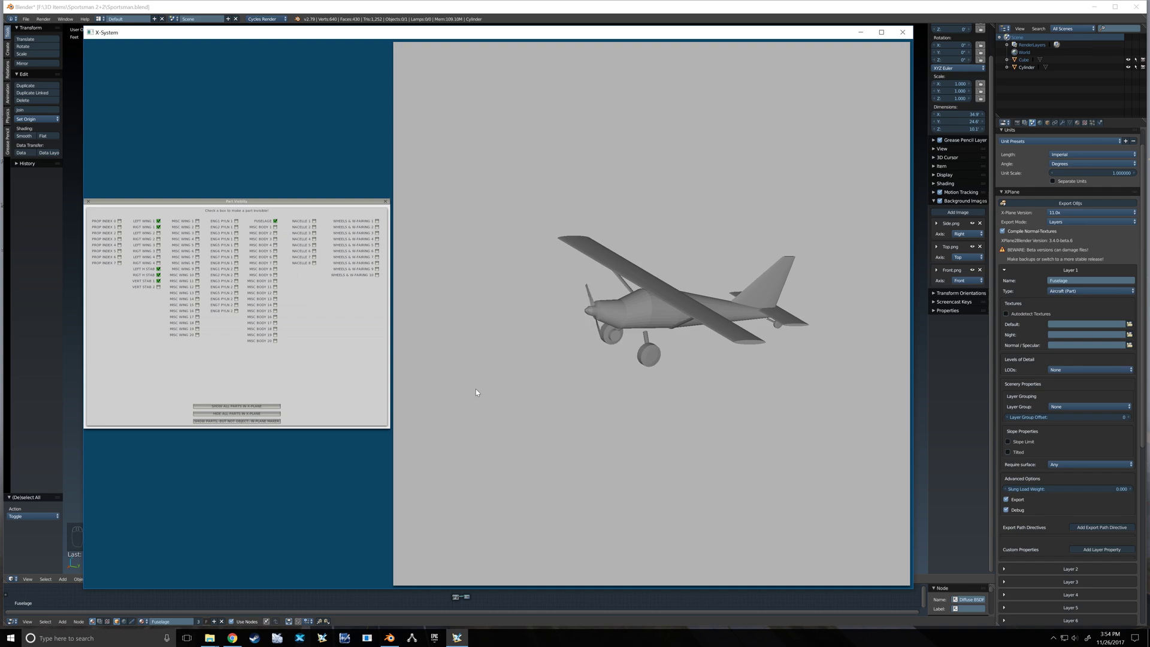
- Make the wing, stabilizers and vertical stabilizer visible again, rotate the view, and close the preview
{"action": "left_click", "coordinate": [158, 281]}
{"action": "left_click", "coordinate": [159, 275]}
{"action": "left_click", "coordinate": [159, 269]}
{"action": "left_click", "coordinate": [159, 227]}
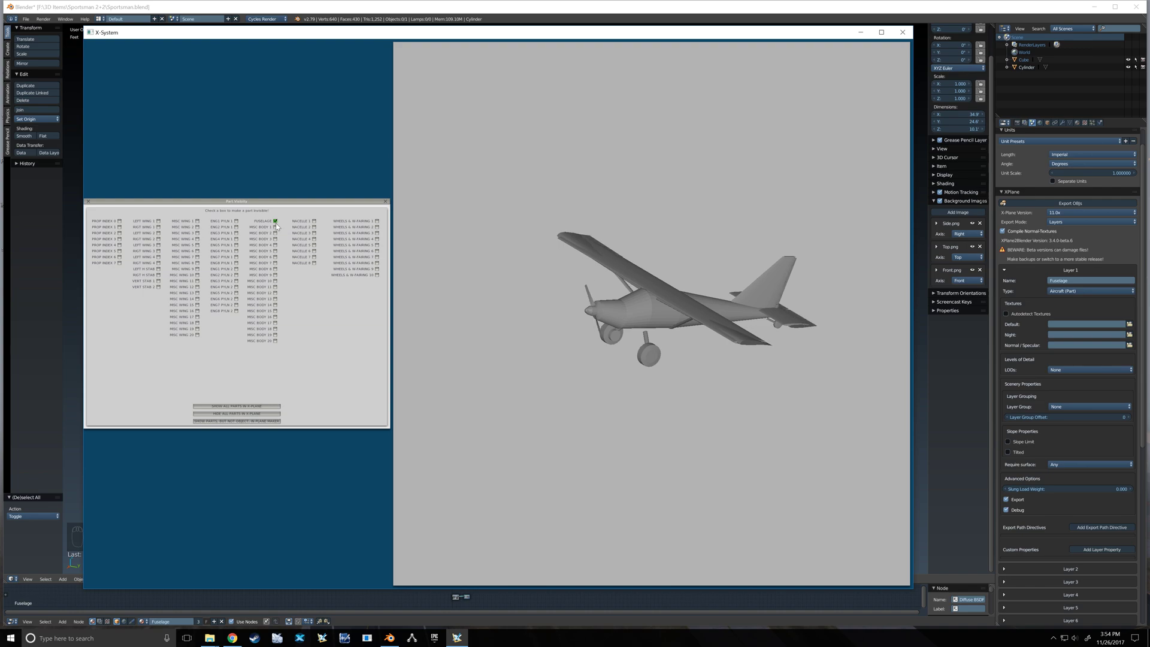
{"action": "left_click", "coordinate": [89, 203]}
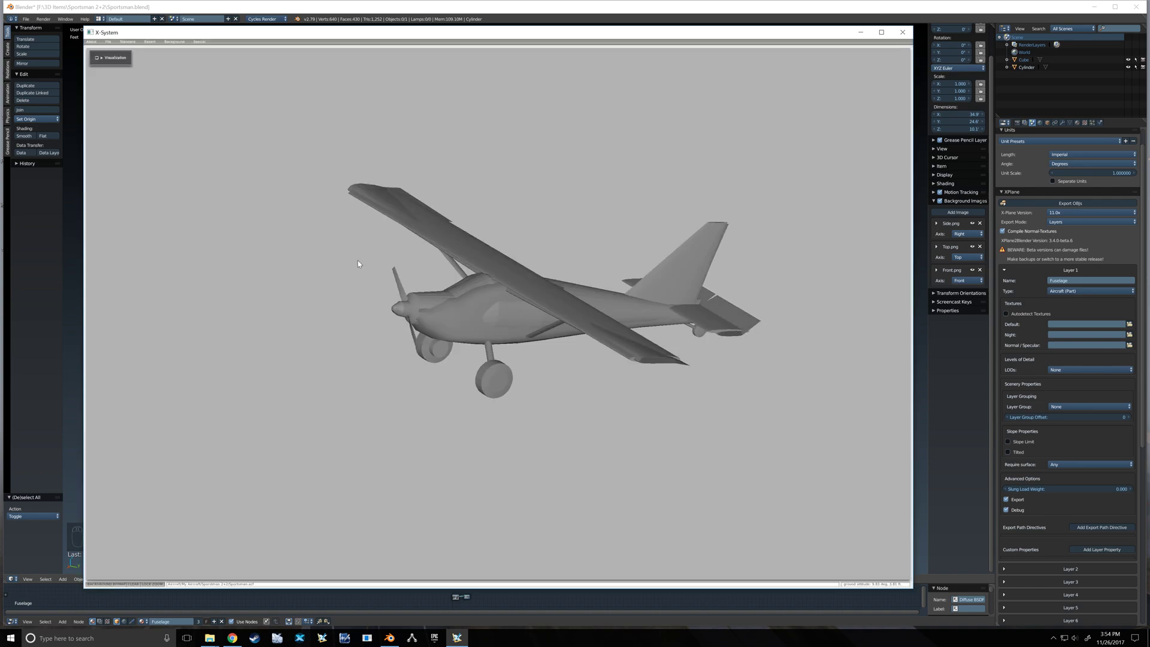
{"action": "key", "text": "Left"}
{"action": "key", "text": "Left"}
{"action": "key", "text": "Left"}
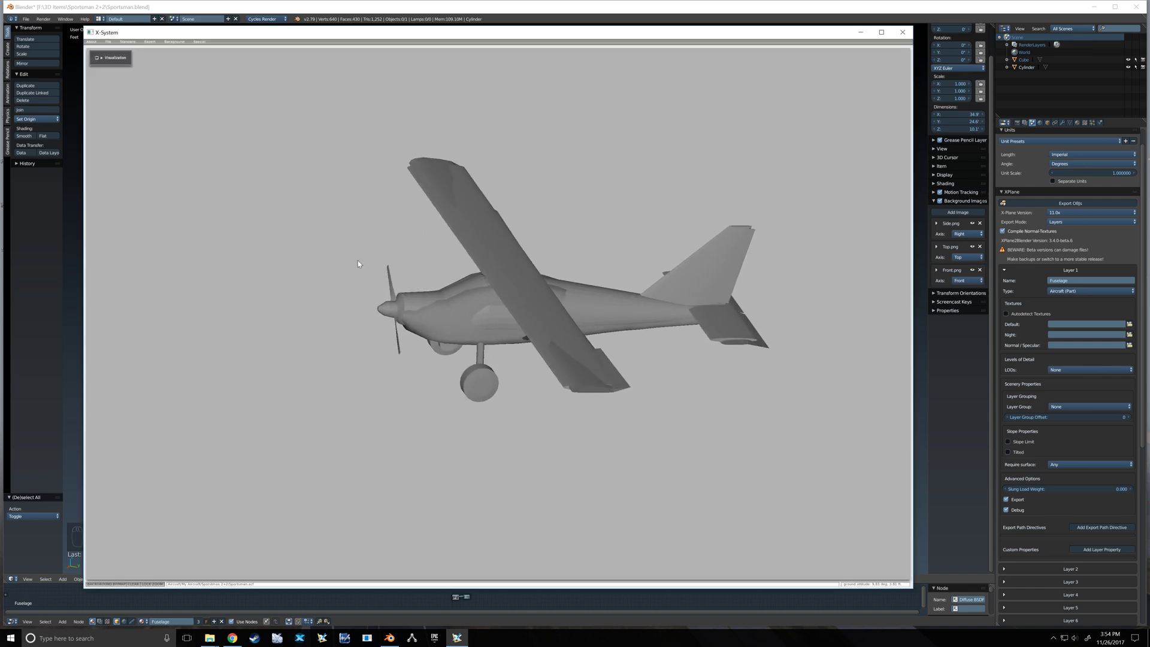
{"action": "key", "text": "Right"}
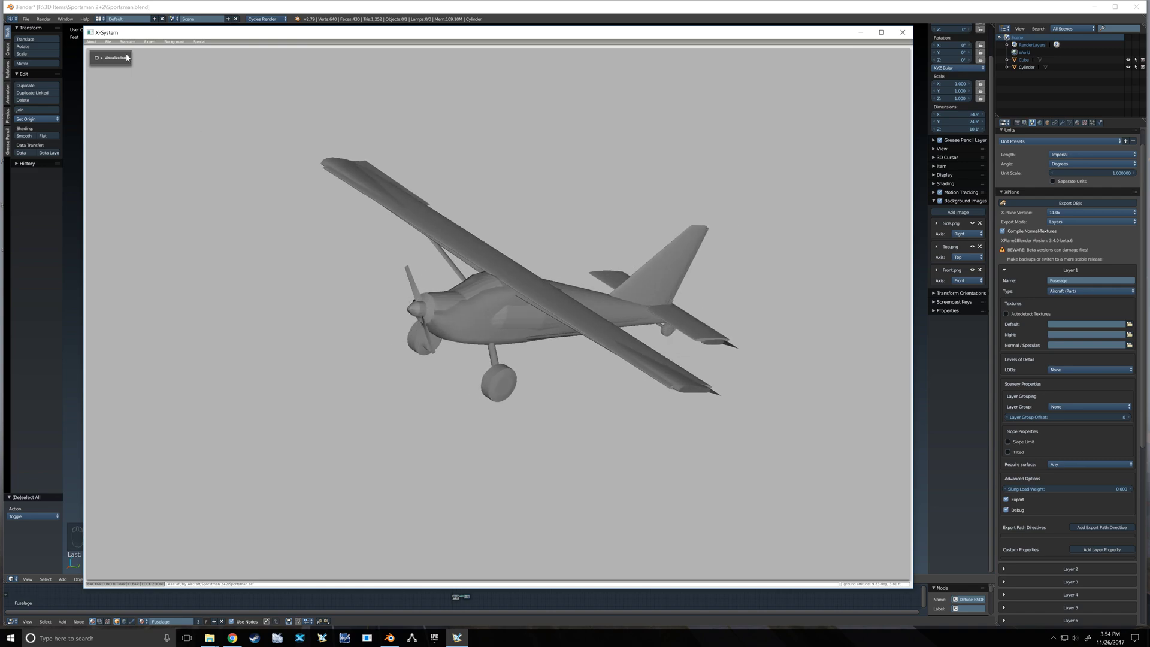
{"action": "left_click", "coordinate": [902, 32]}
- Close the preview without saving, then view the model in wireframe from the right side
{"action": "left_click", "coordinate": [473, 330]}
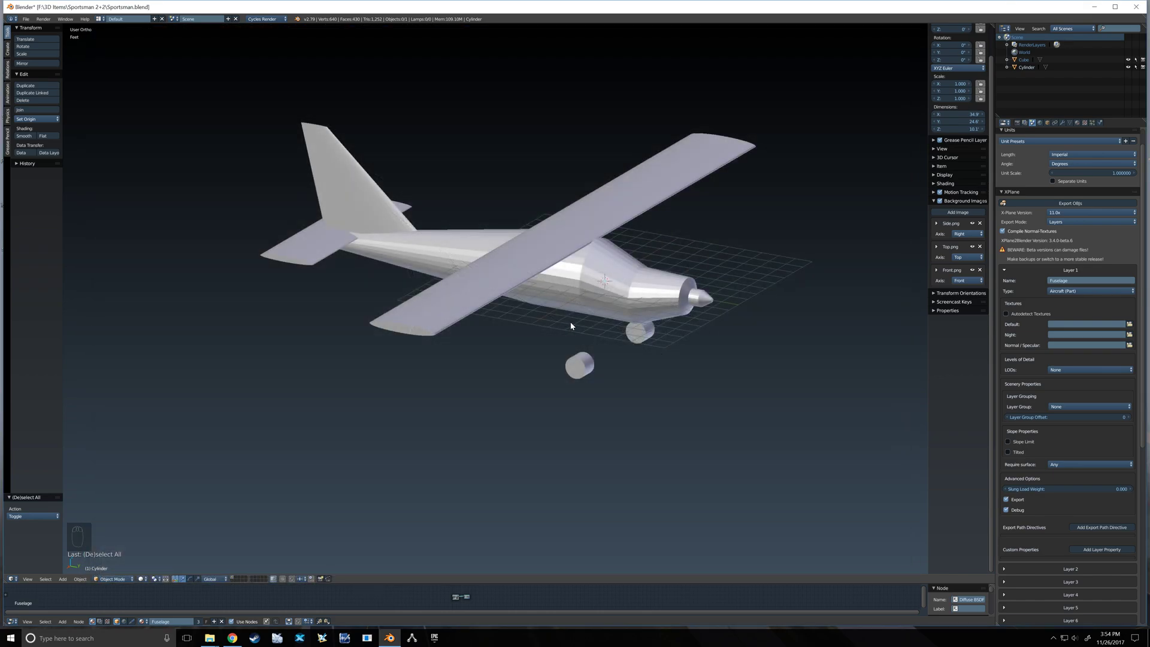
{"action": "key", "text": "s"}
{"action": "mouse_move", "coordinate": [632, 338]}
{"action": "middle_mouse_down"}
{"action": "mouse_move", "coordinate": [585, 339]}
{"action": "mouse_move", "coordinate": [641, 309]}
{"action": "mouse_move", "coordinate": [644, 321]}
{"action": "middle_mouse_up"}
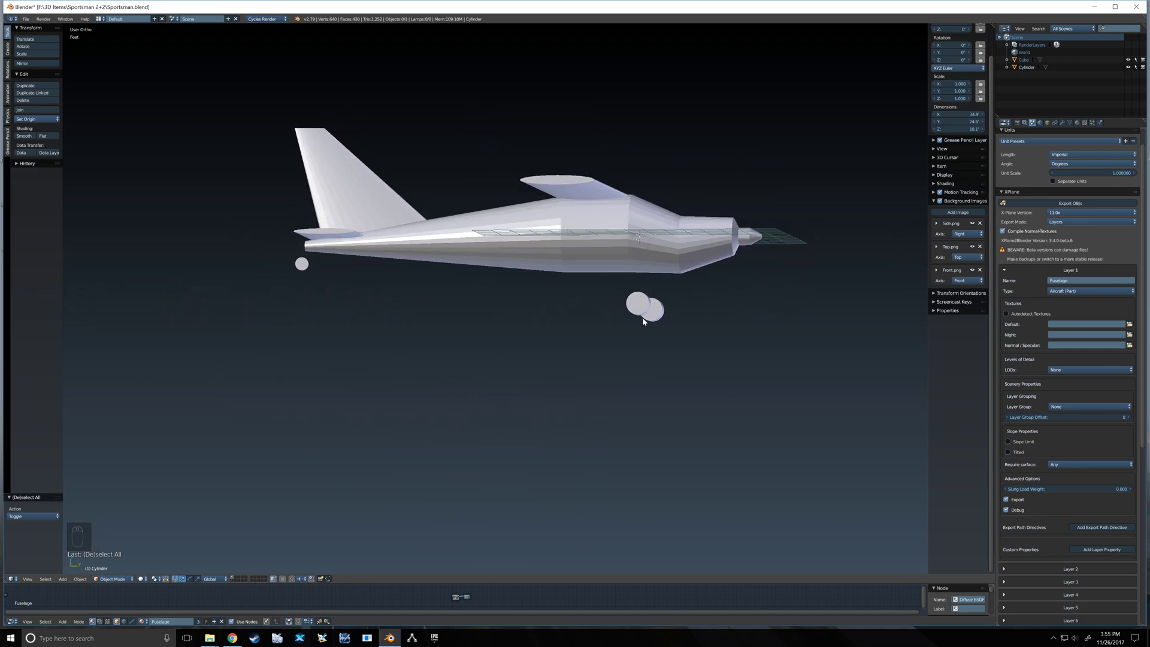
{"action": "middle_click_drag", "start_coordinate": [640, 282], "coordinate": [592, 232]}
{"action": "key", "text": "KP_3"}
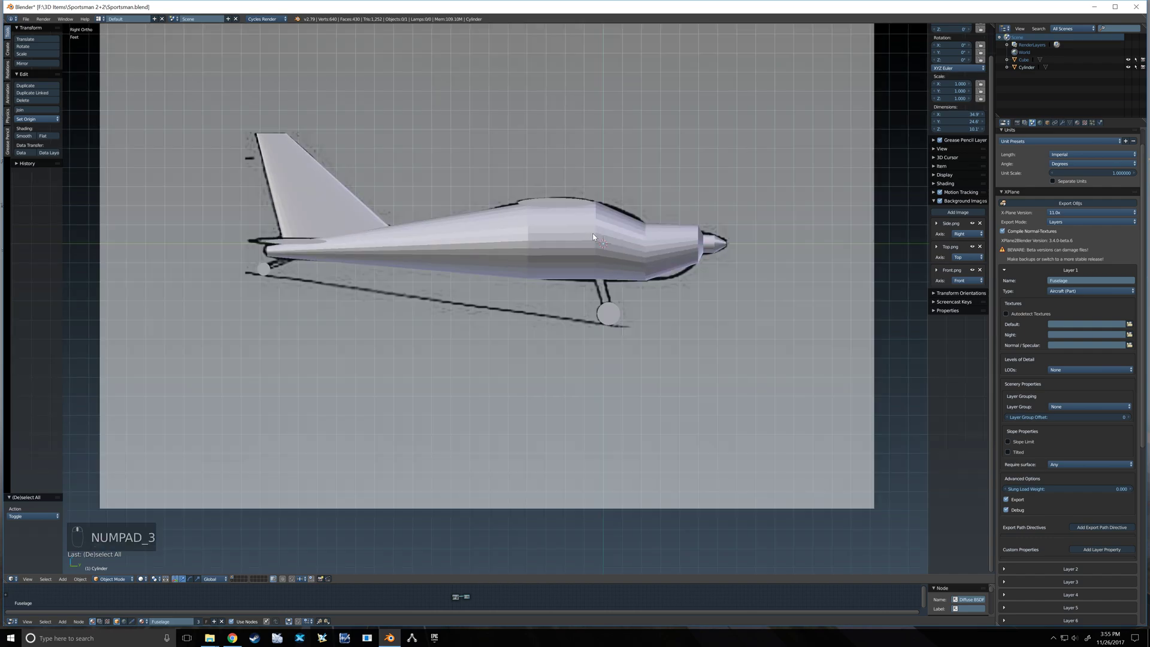
{"action": "left_click", "coordinate": [141, 579]}
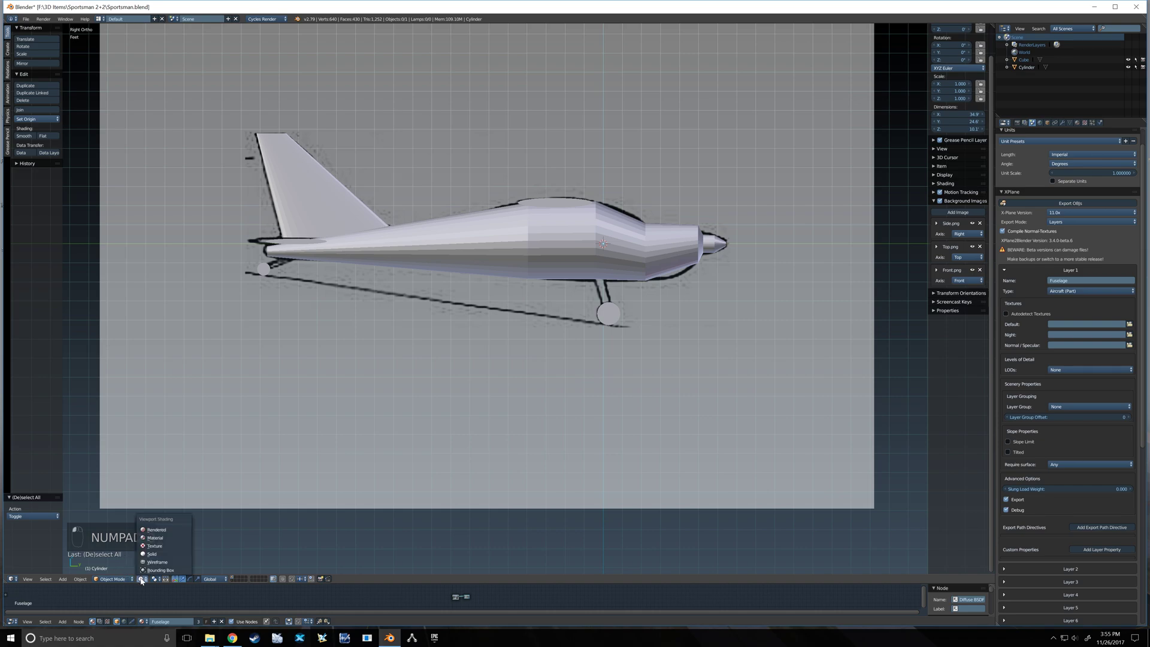
{"action": "left_click", "coordinate": [153, 566]}
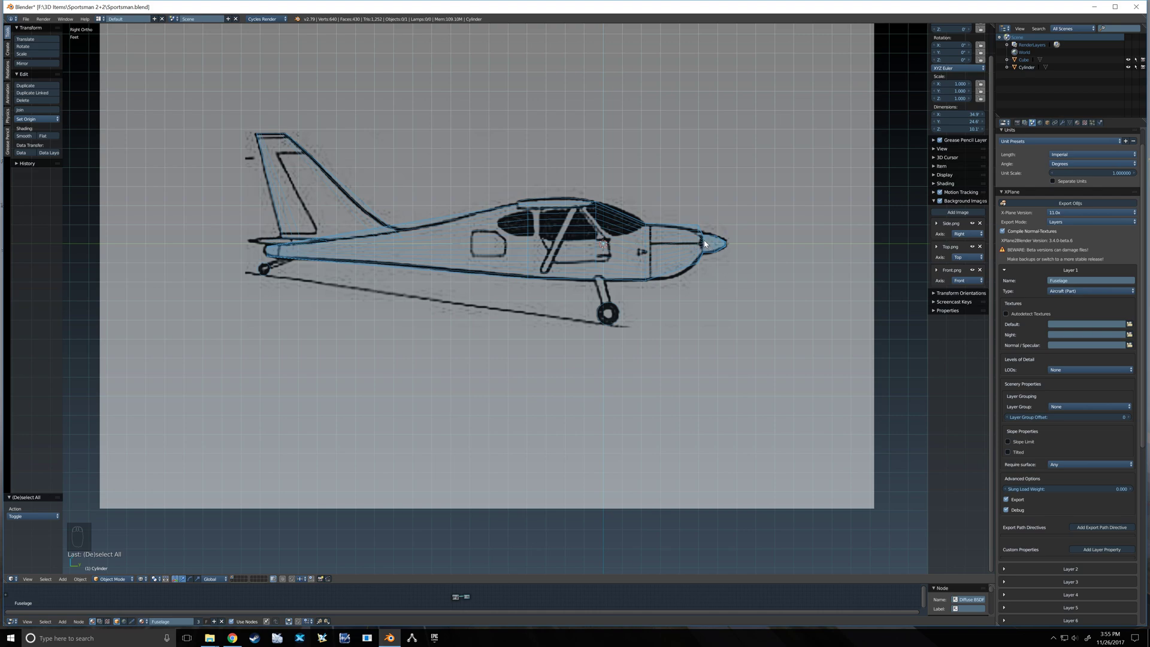
- Compare the wireframe with the top and side blueprints, then return to solid shading
{"action": "key", "text": "KP_7"}
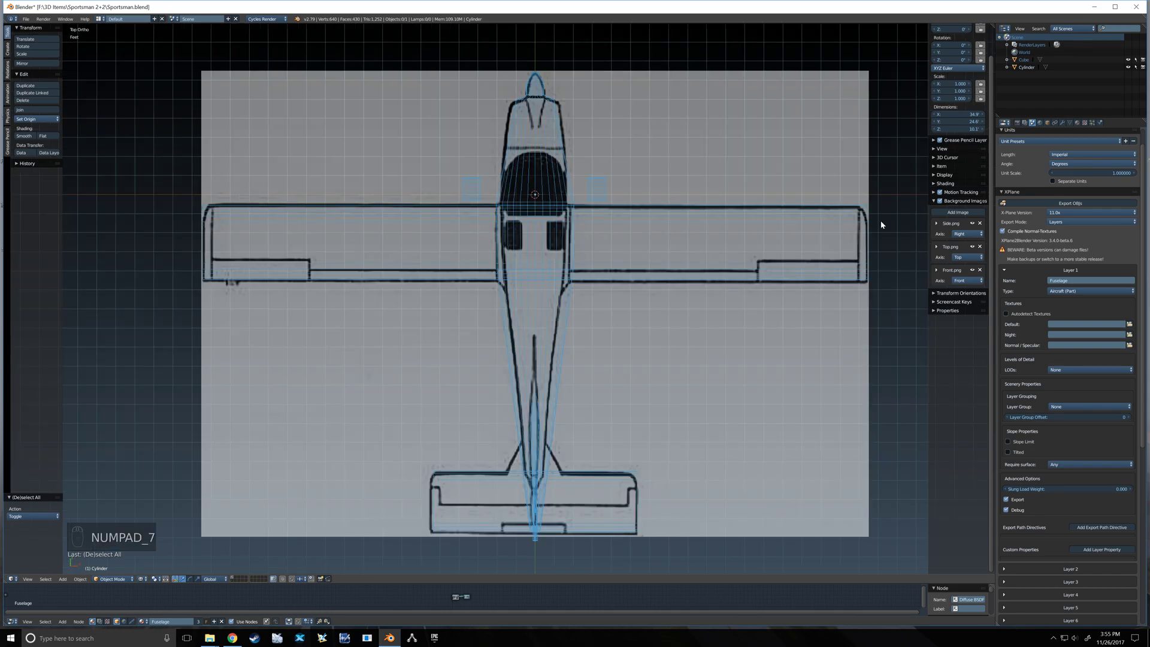
{"action": "key", "text": "KP_3"}
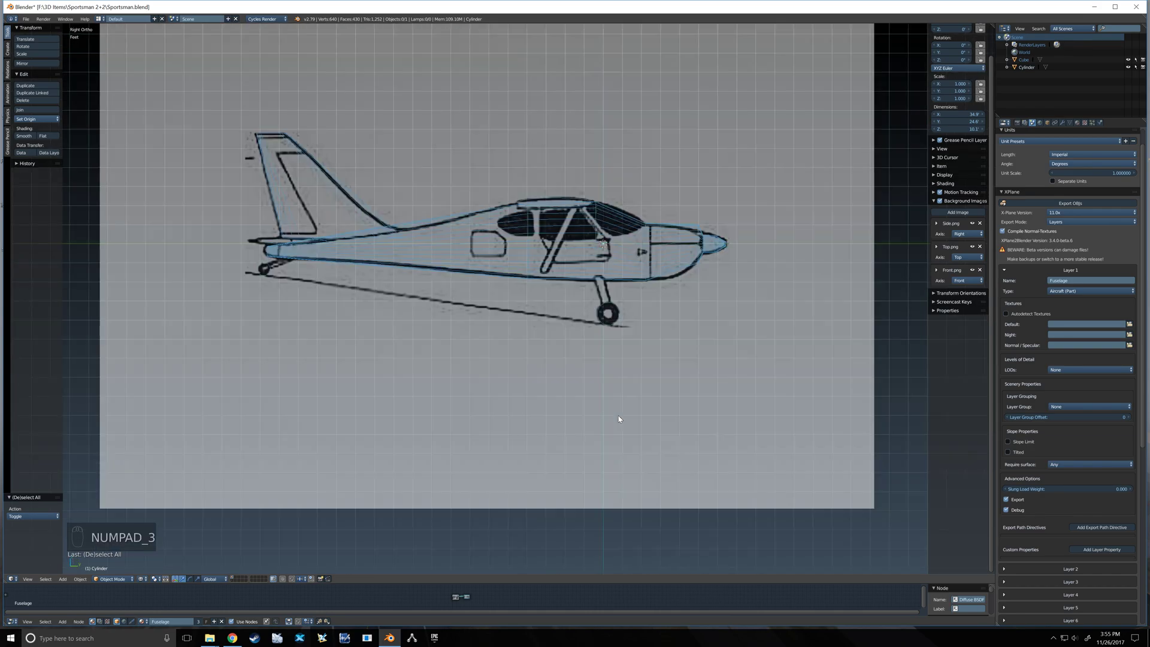
{"action": "middle_click_drag", "start_coordinate": [641, 253], "coordinate": [581, 296]}
{"action": "left_click", "coordinate": [143, 578]}
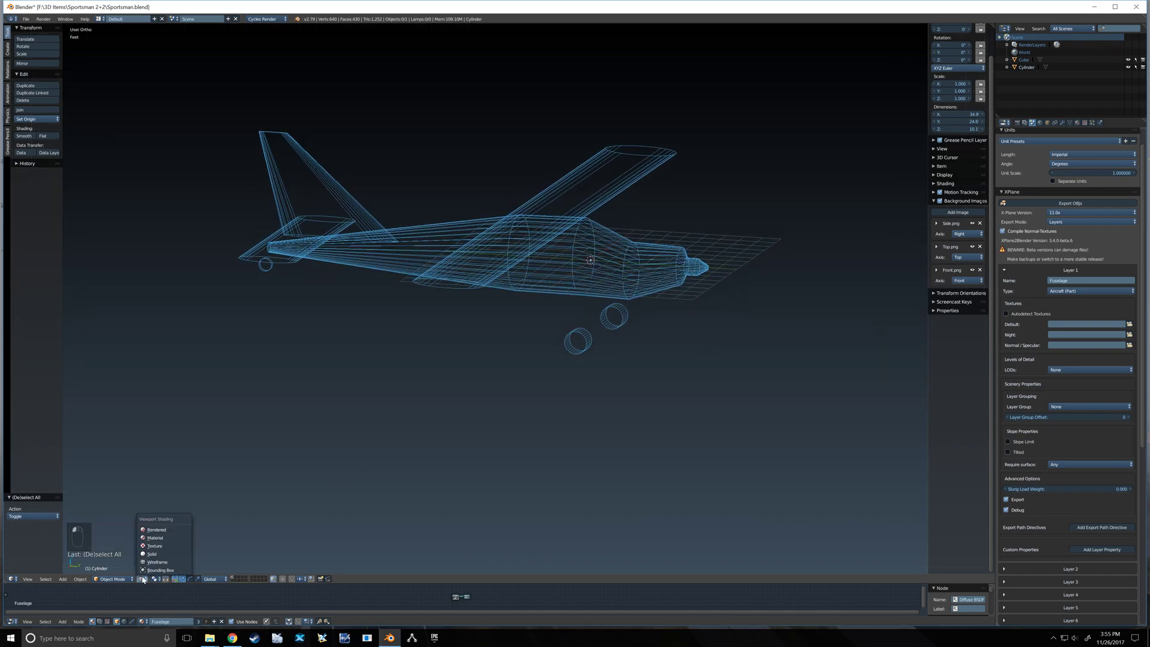
{"action": "left_click", "coordinate": [154, 558]}
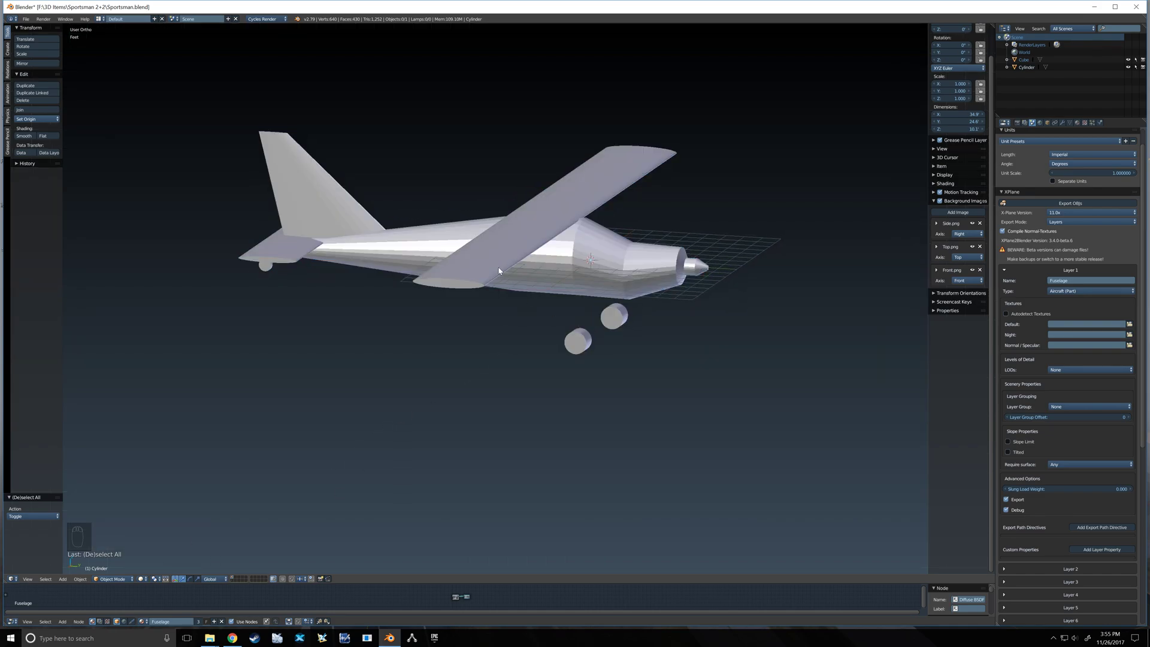
{"action": "middle_click_drag", "start_coordinate": [479, 256], "coordinate": [491, 309], "text": "shift"}
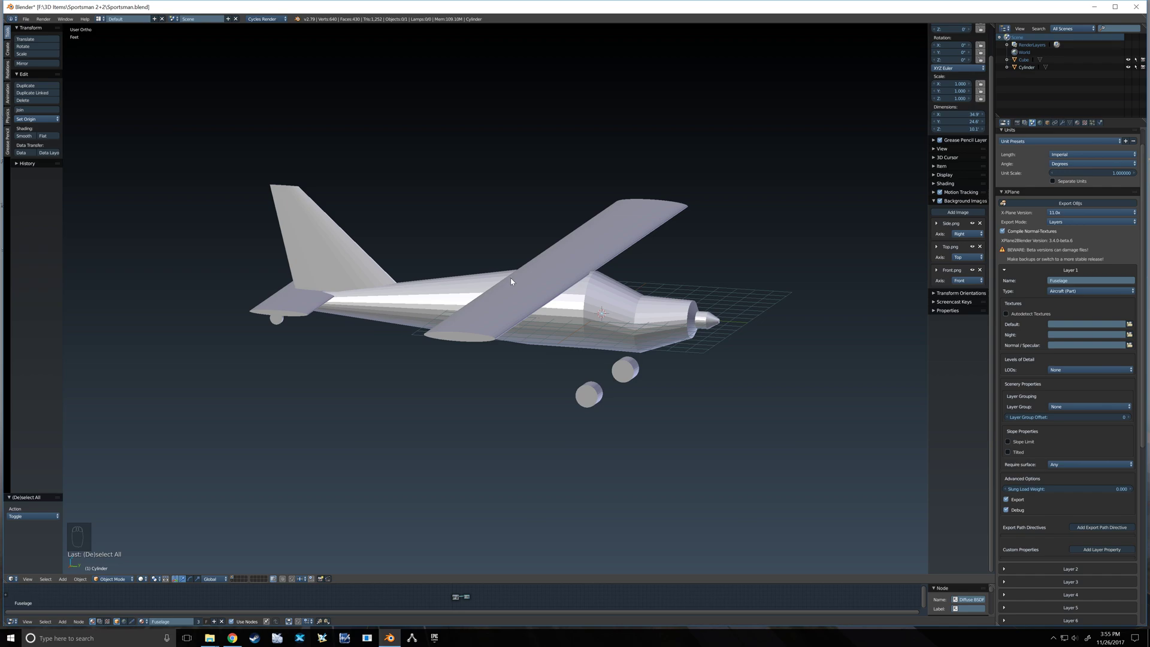
- Select every part of the aircraft and move it to another layer
{"action": "key", "text": "a"}
{"action": "key", "text": "a"}
{"action": "key", "text": "a"}
{"action": "key", "text": "a"}
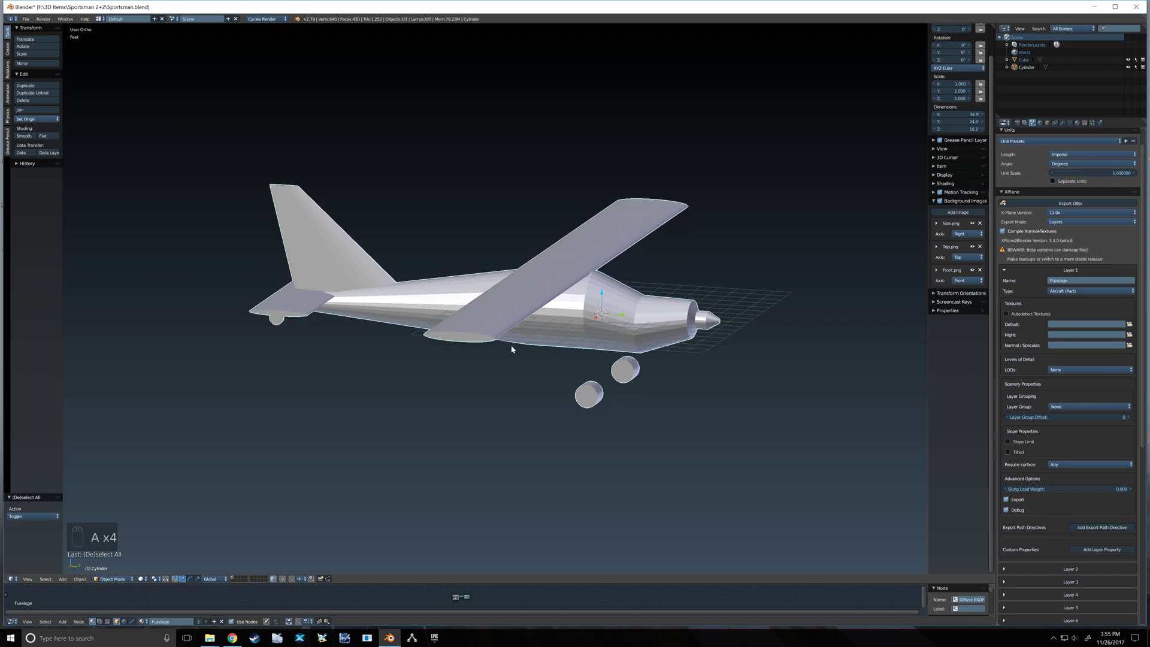
{"action": "middle_click_drag", "start_coordinate": [511, 348], "coordinate": [507, 305], "text": "shift"}
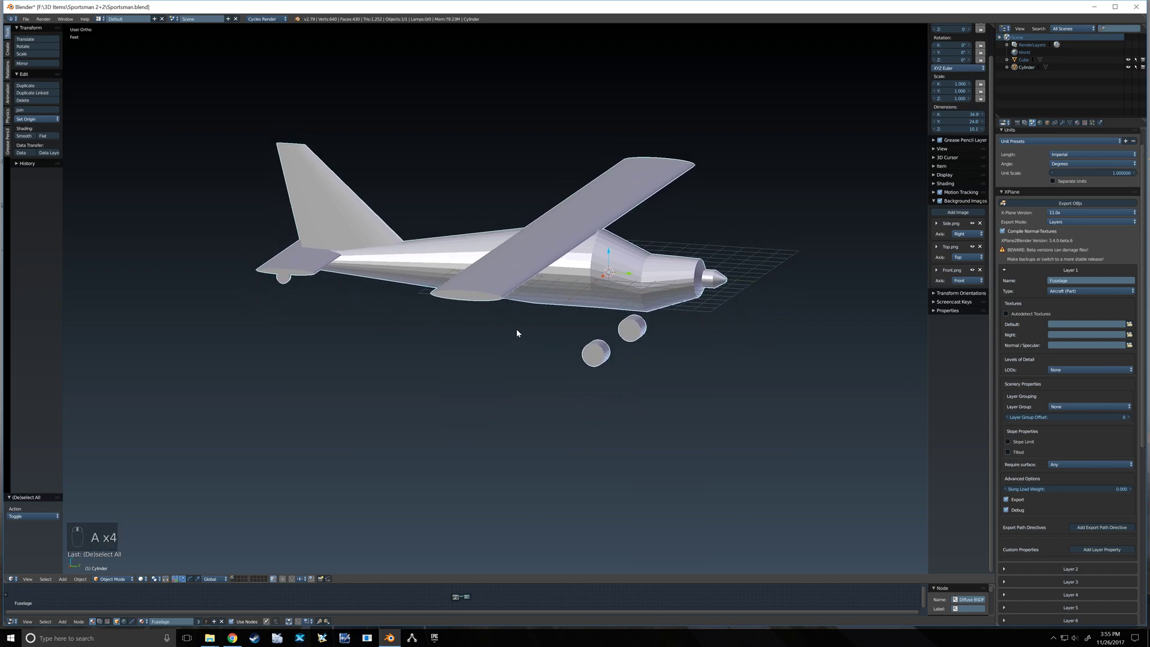
{"action": "key", "text": "m"}
{"action": "left_click", "coordinate": [576, 349]}
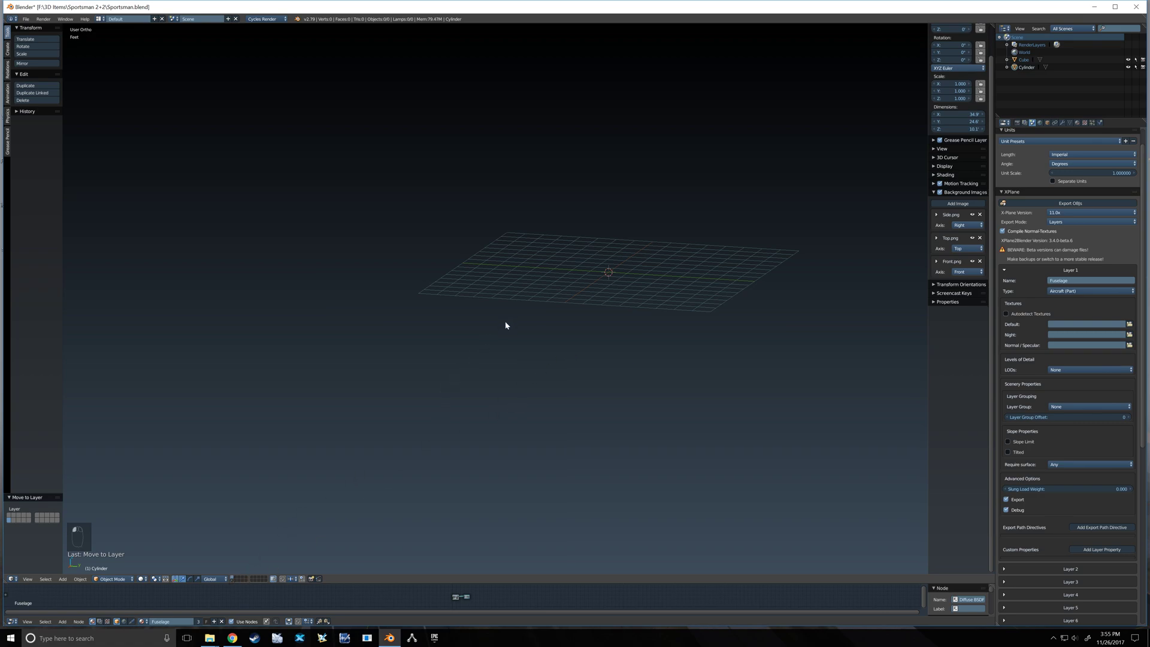
- Check the remaining side blueprint and save over Sportsman.blend
{"action": "key", "text": "KP_3"}
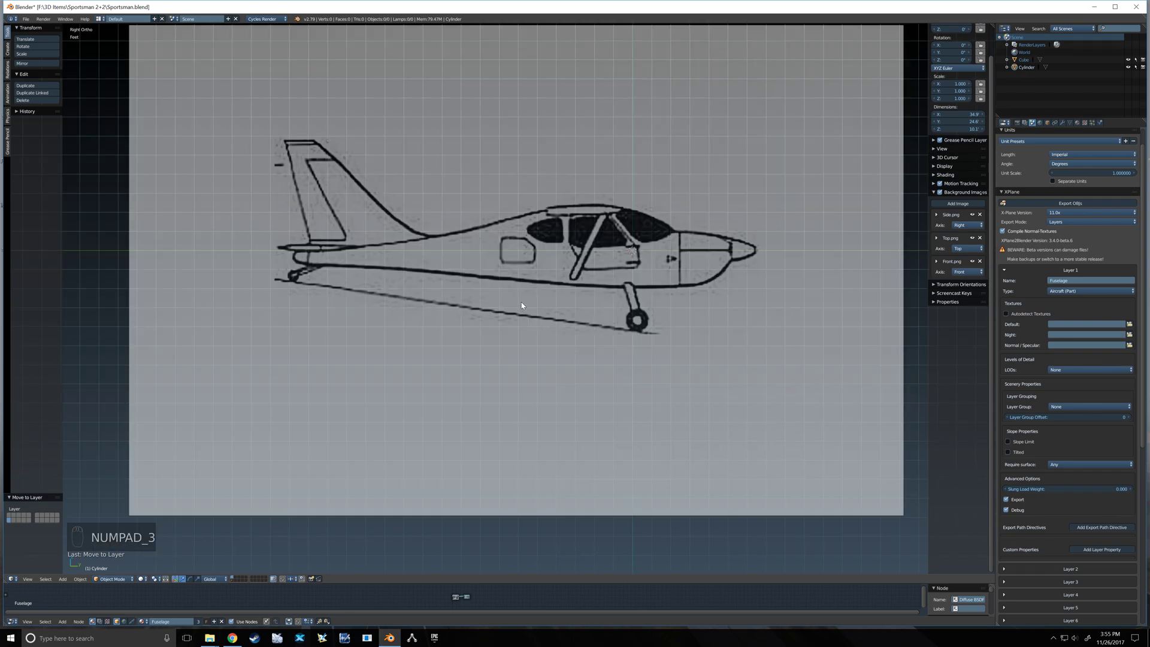
{"action": "middle_click_drag", "start_coordinate": [536, 316], "coordinate": [528, 357], "text": "shift"}
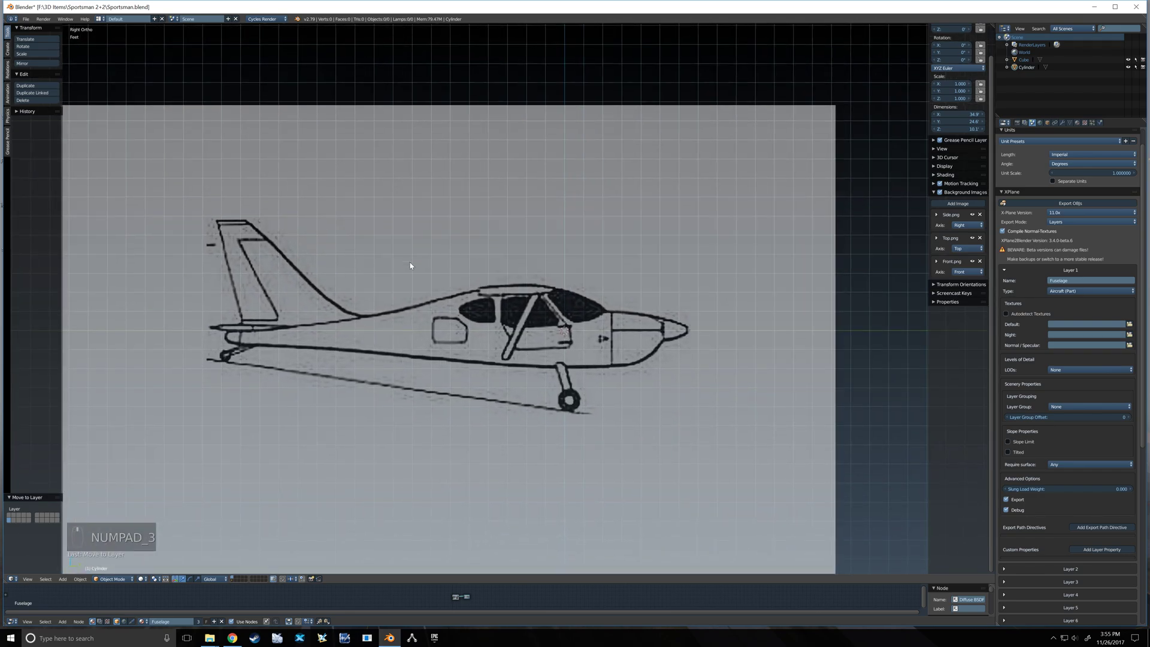
{"action": "middle_click_drag", "start_coordinate": [323, 334], "coordinate": [346, 319], "text": "shift"}
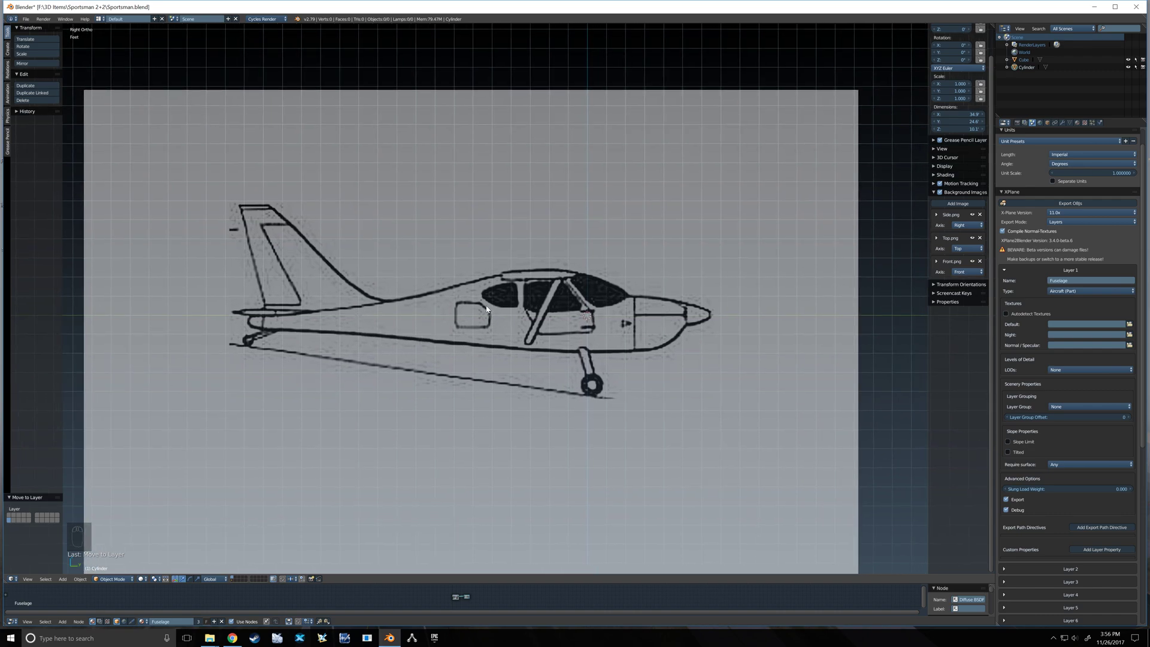
{"action": "key", "text": "ctrl+s"}
{"action": "left_click", "coordinate": [537, 292]}
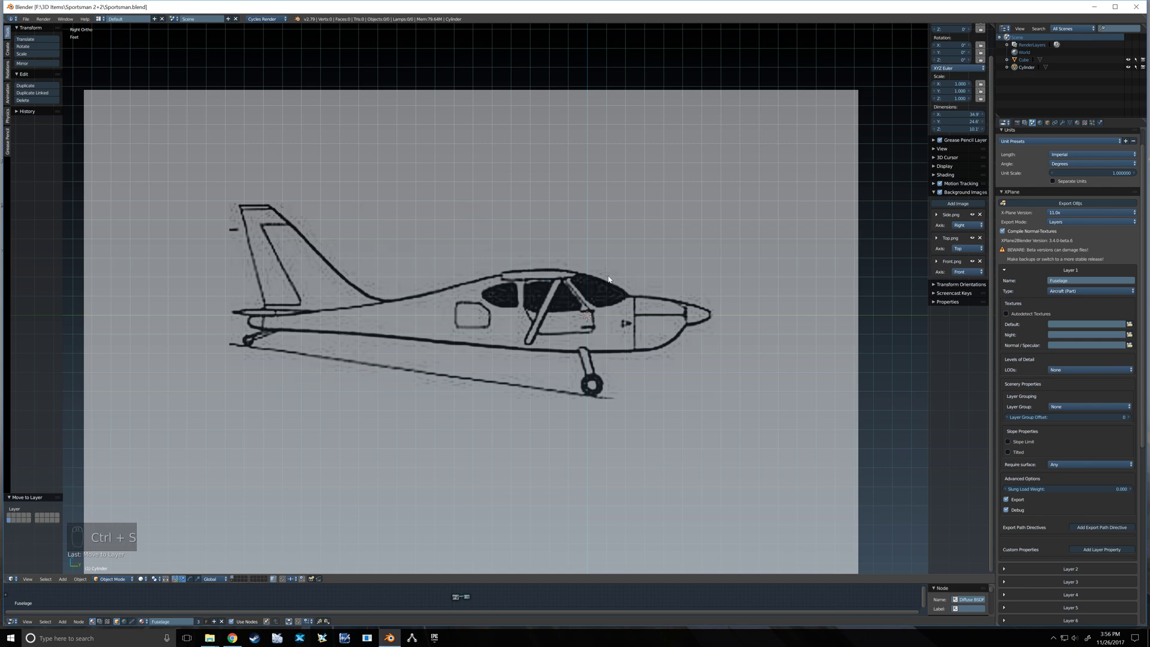